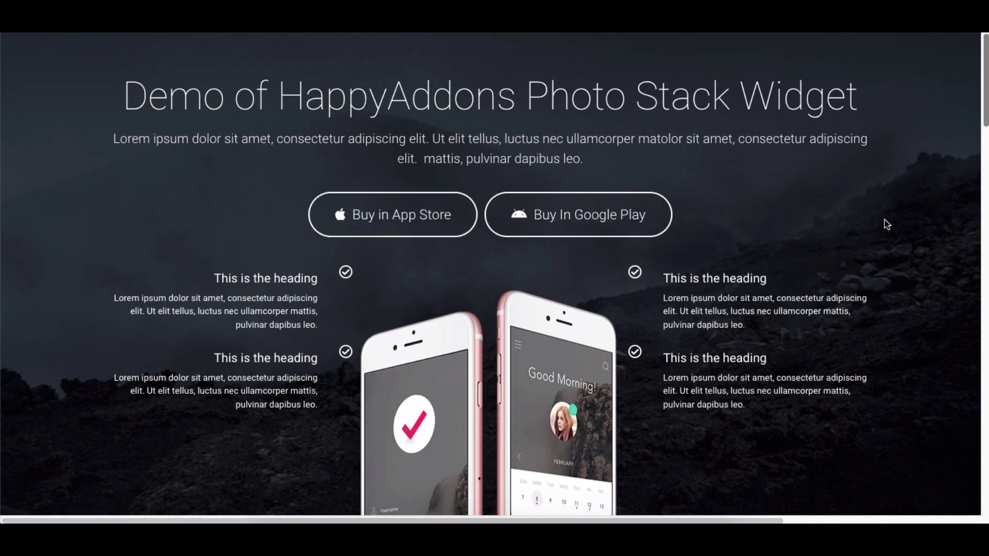
scroll(885, 221, down, 3)
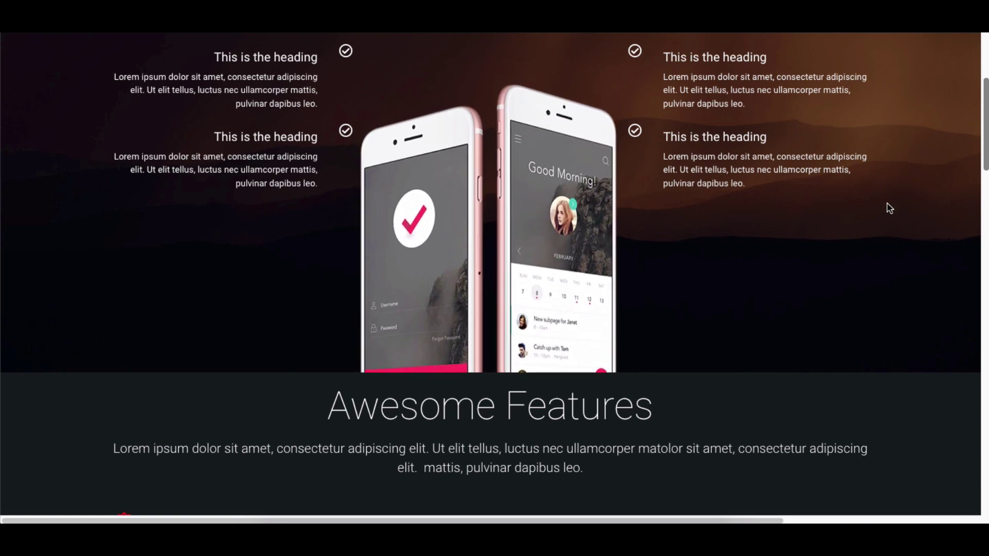
scroll(887, 205, down, 4)
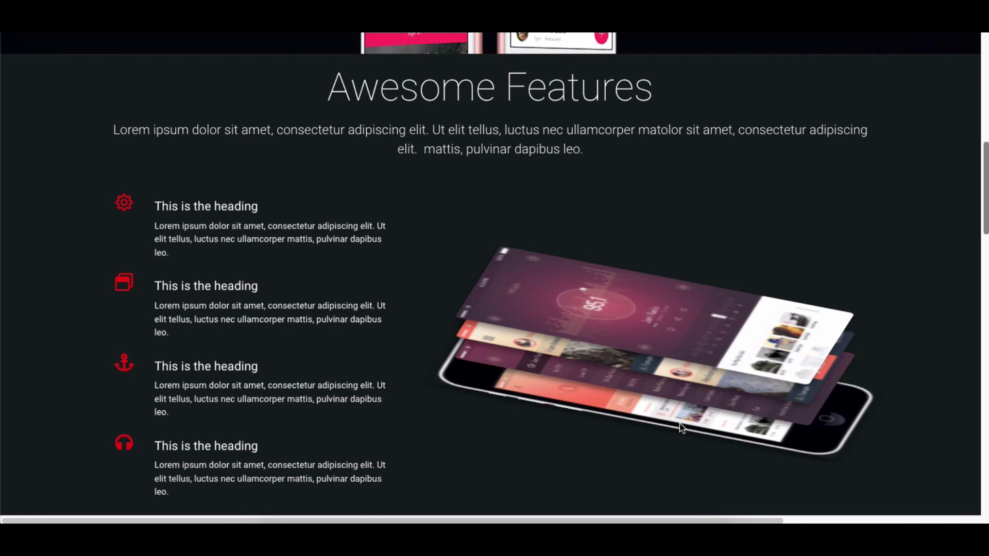
scroll(921, 332, down, 3)
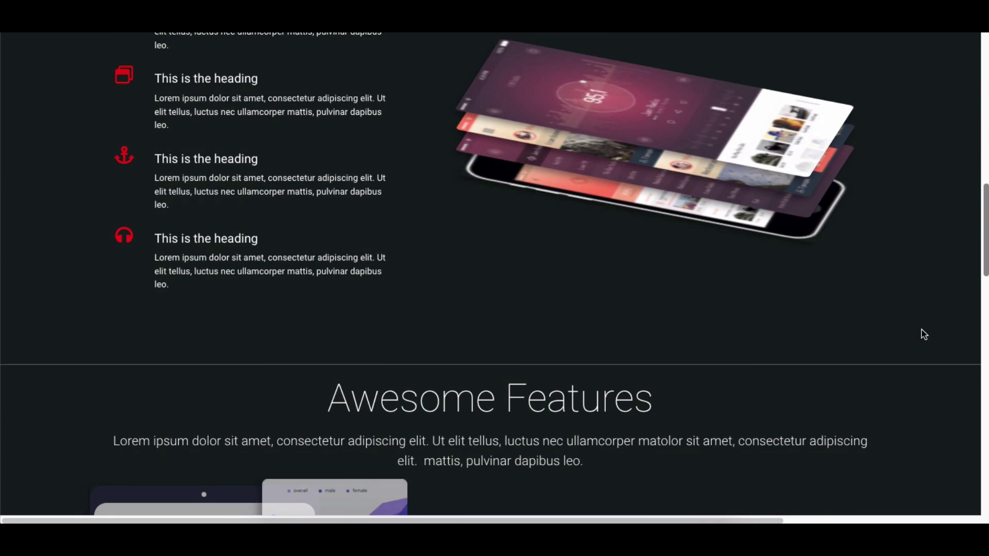
scroll(921, 332, down, 1)
scroll(921, 332, down, 2)
scroll(924, 334, down, 3)
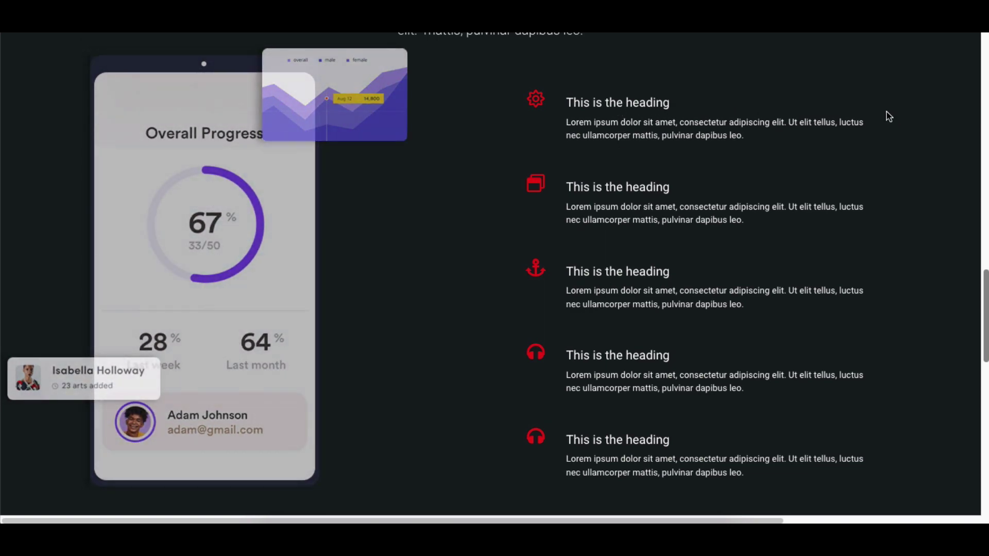
scroll(926, 116, down, 2)
scroll(927, 115, down, 3)
scroll(929, 115, down, 2)
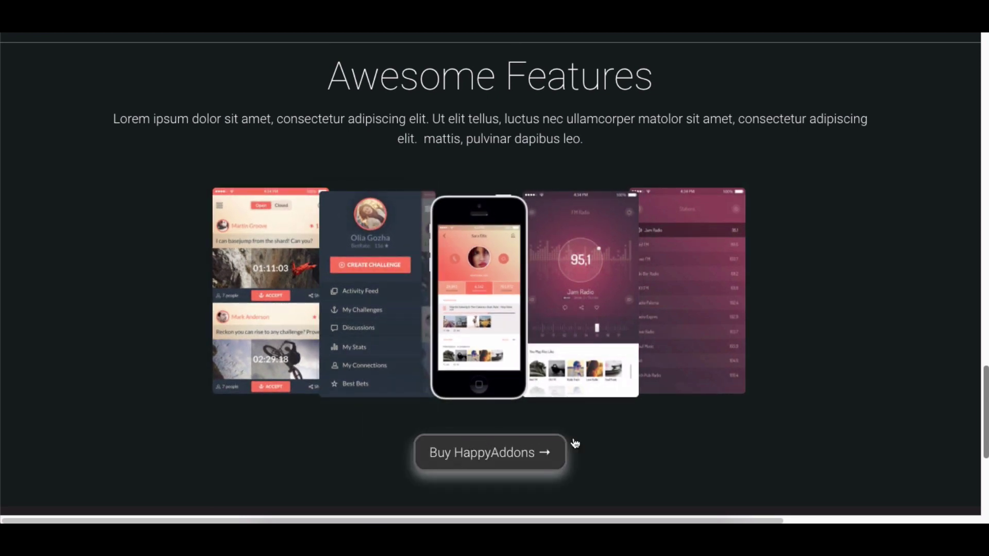
scroll(859, 403, up, 2)
scroll(861, 401, up, 5)
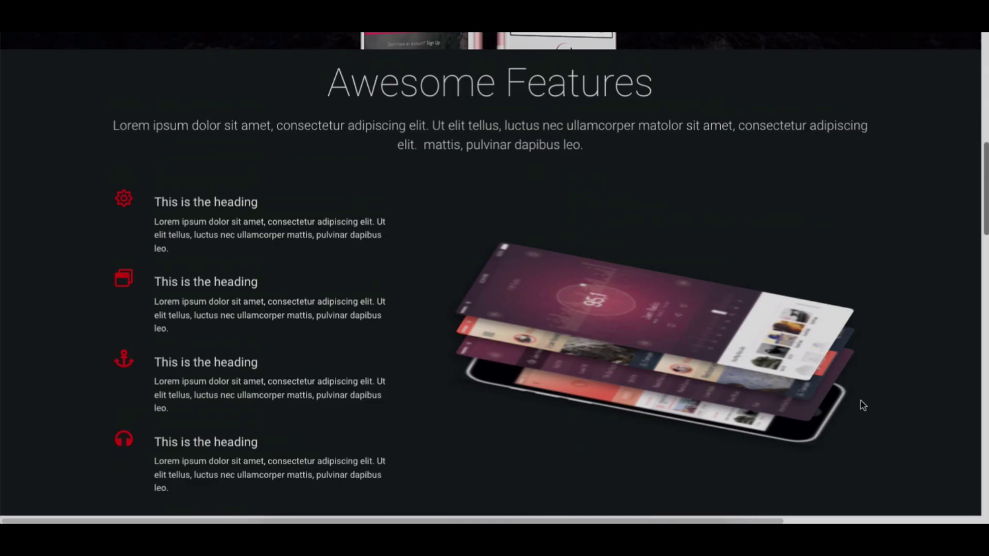
scroll(860, 401, up, 5)
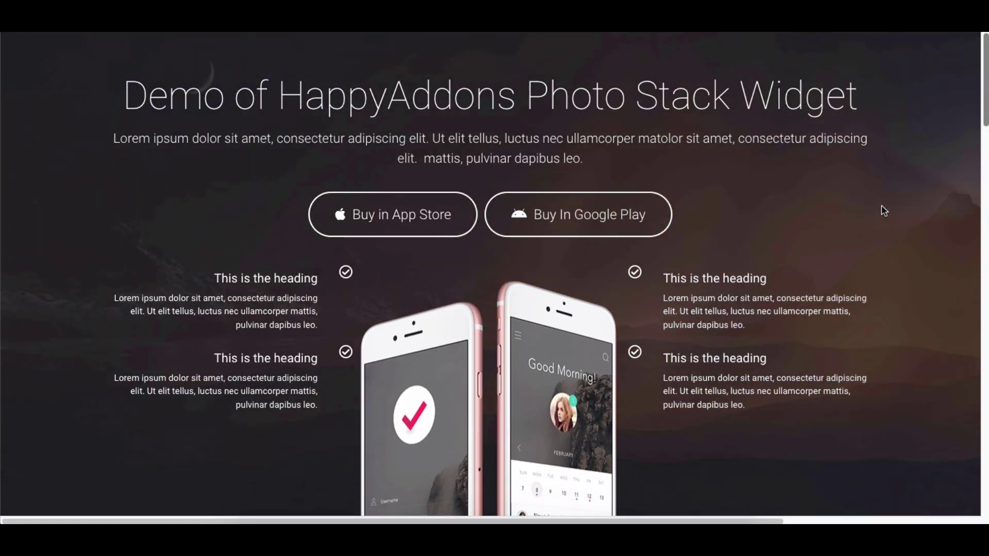
scroll(926, 209, down, 10)
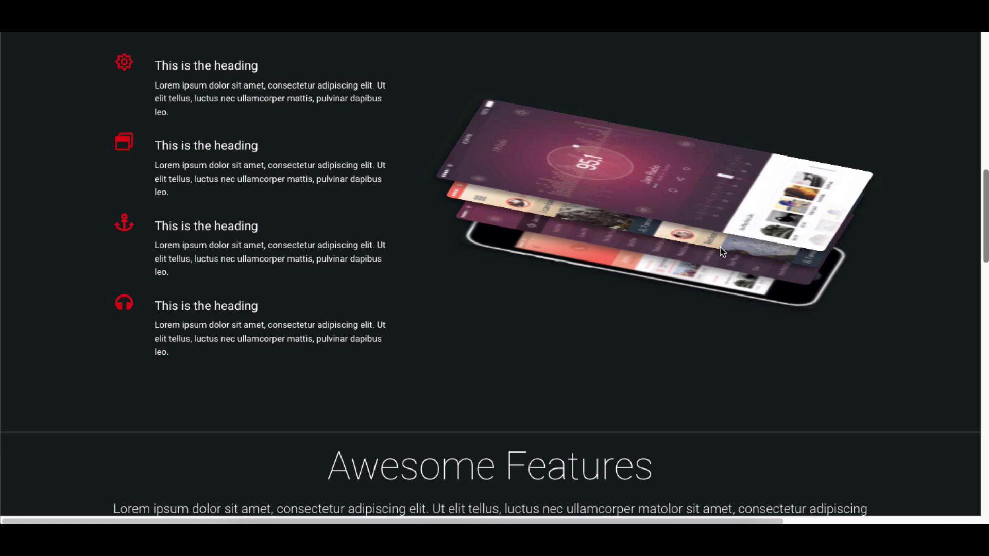
scroll(932, 294, down, 3)
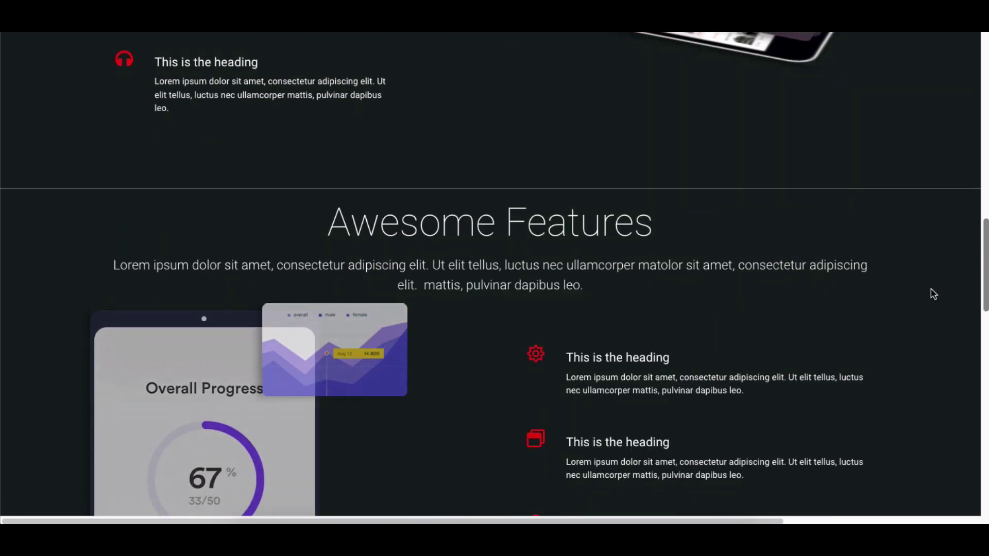
scroll(933, 293, down, 3)
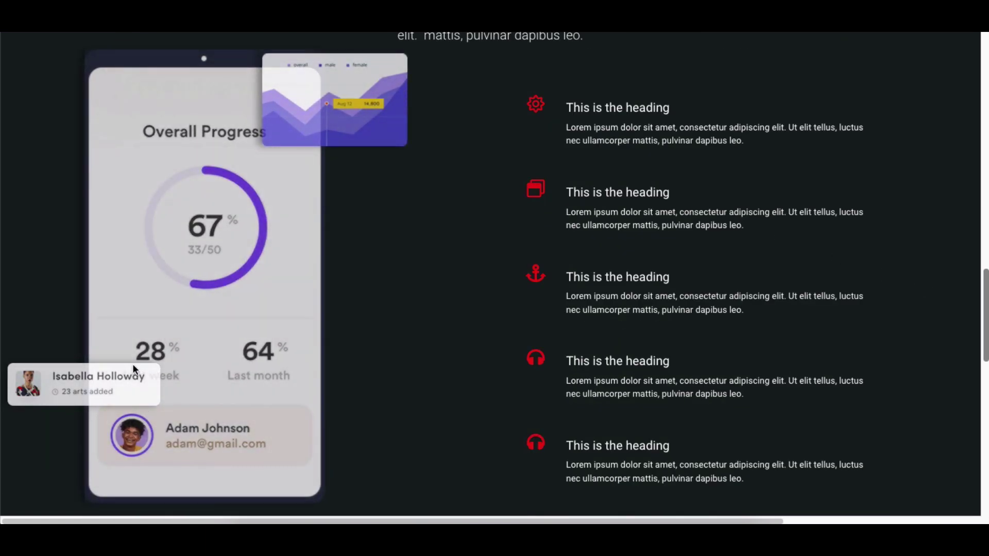
scroll(958, 354, down, 5)
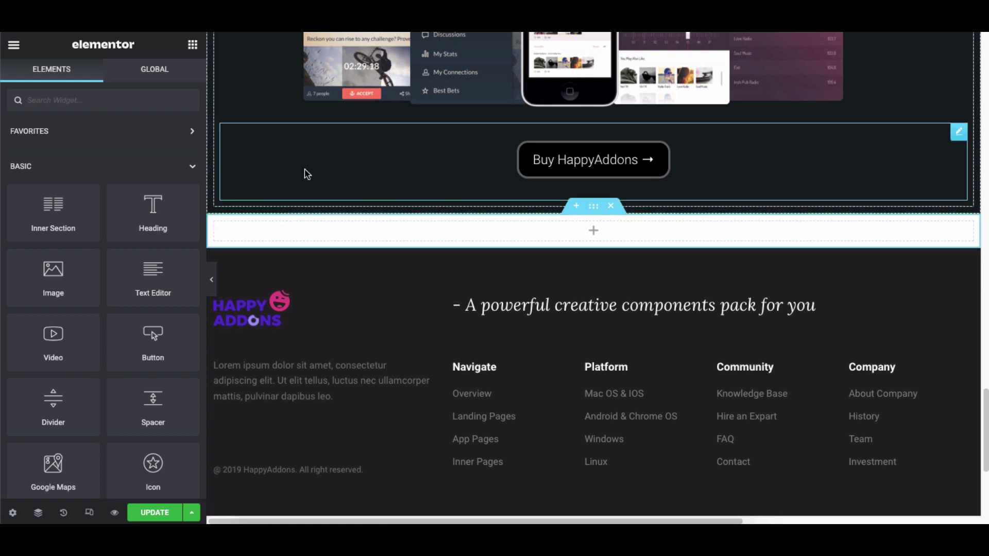
Step: Search 'Photo' and drag the Photo Stack widget into the empty section below the button
click(84, 99)
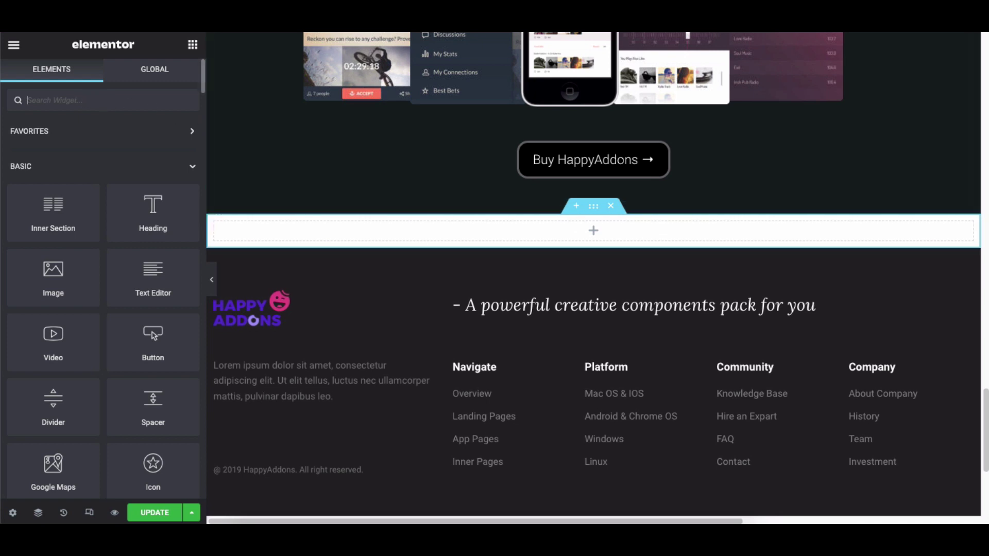
text(Photo)
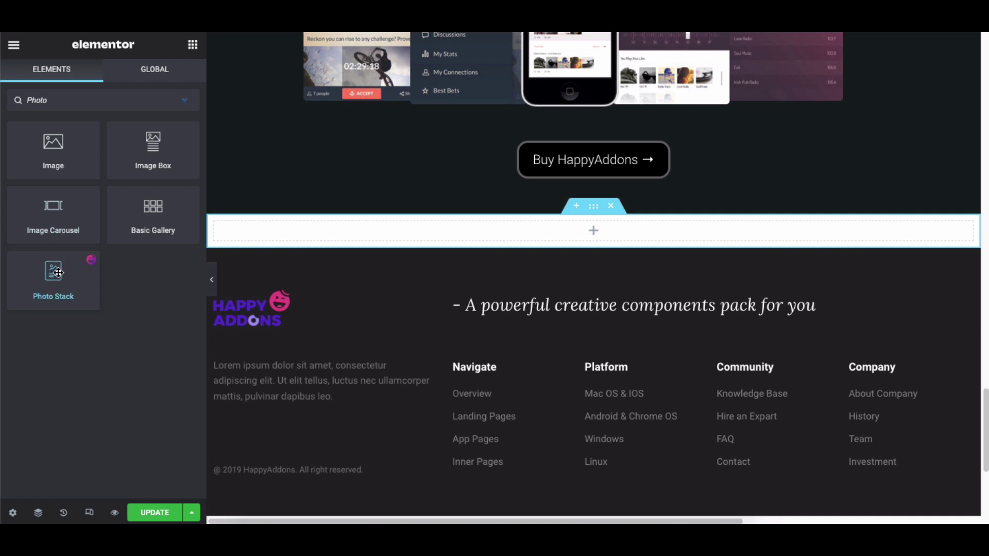
drag(57, 272, 540, 227)
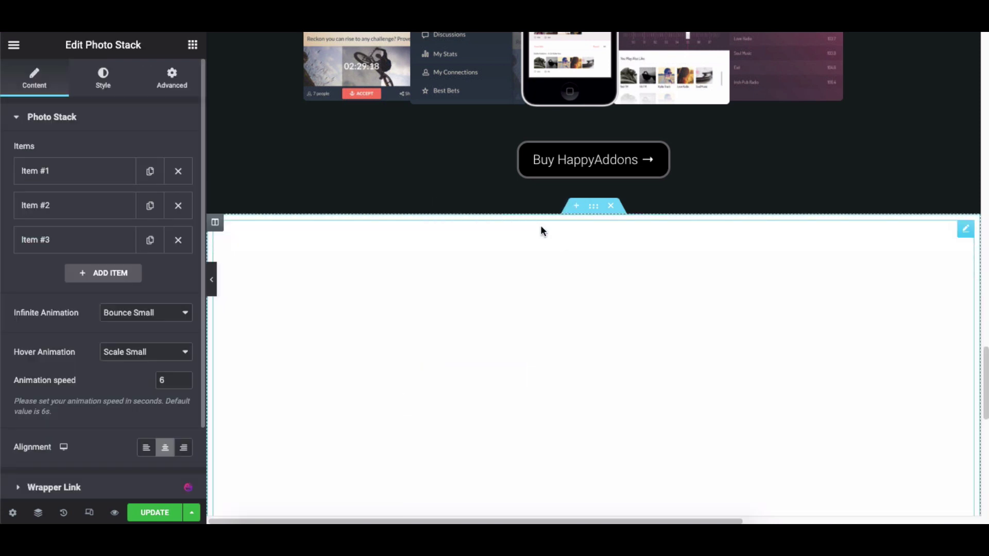
scroll(812, 218, down, 2)
scroll(894, 213, down, 1)
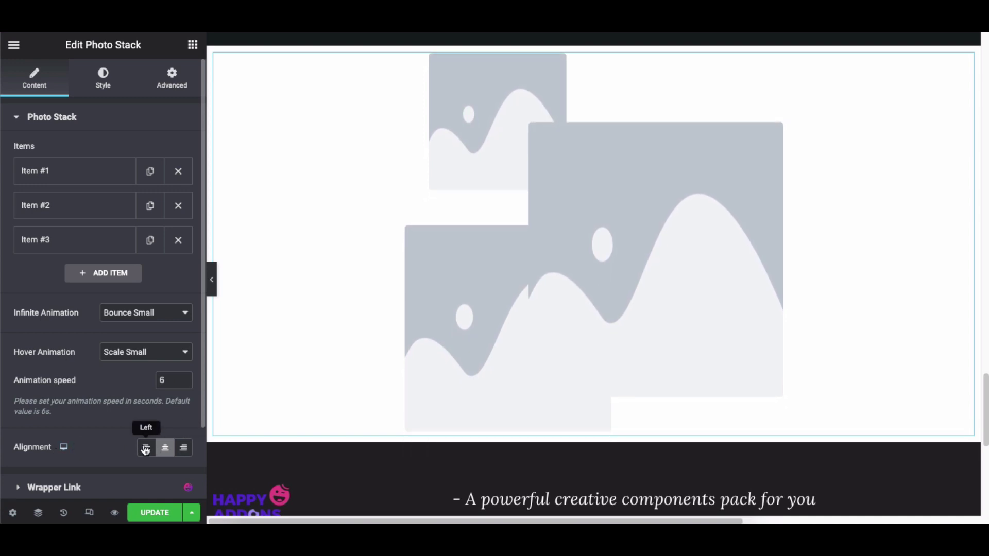
Step: Set Infinite Animation to None and expand Item #1's settings
click(75, 123)
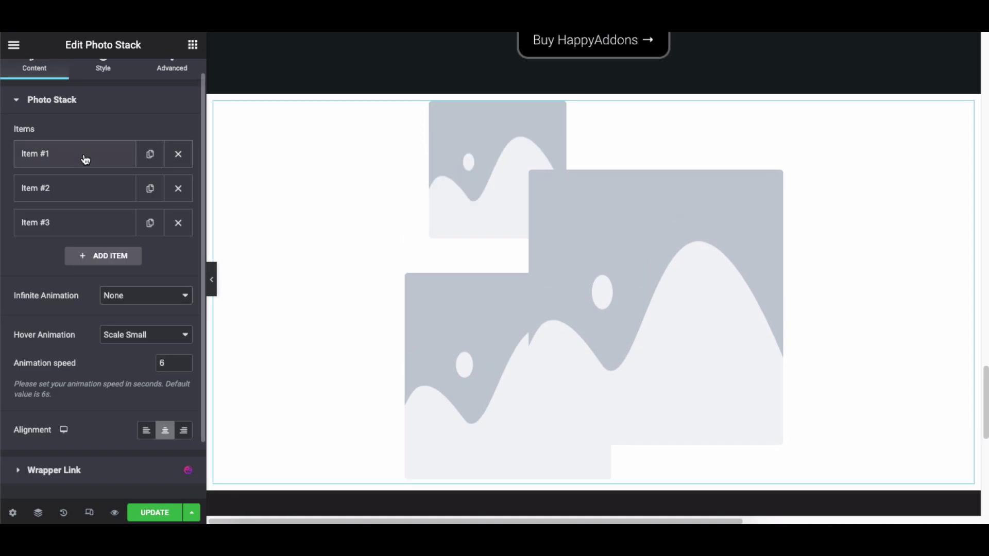
click(86, 159)
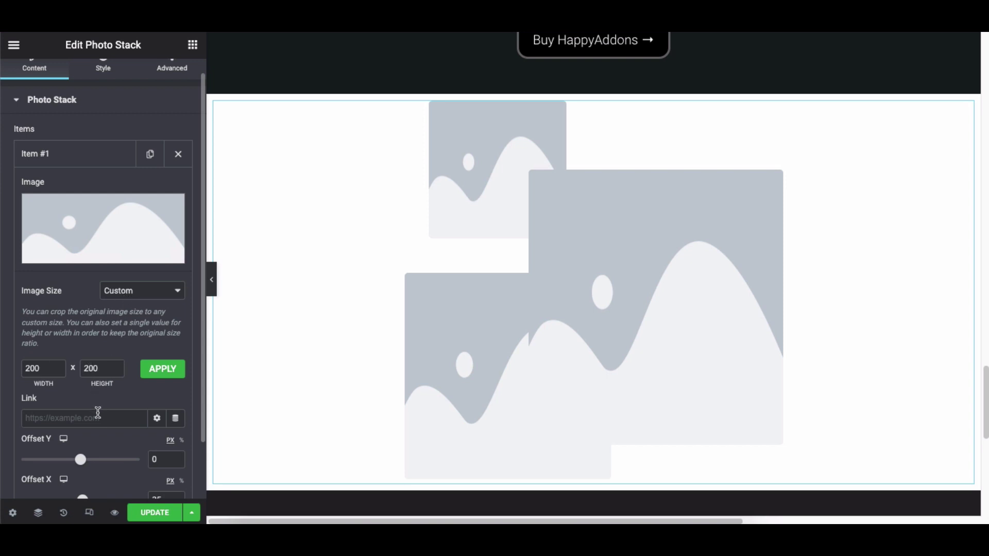
scroll(97, 412, down, 3)
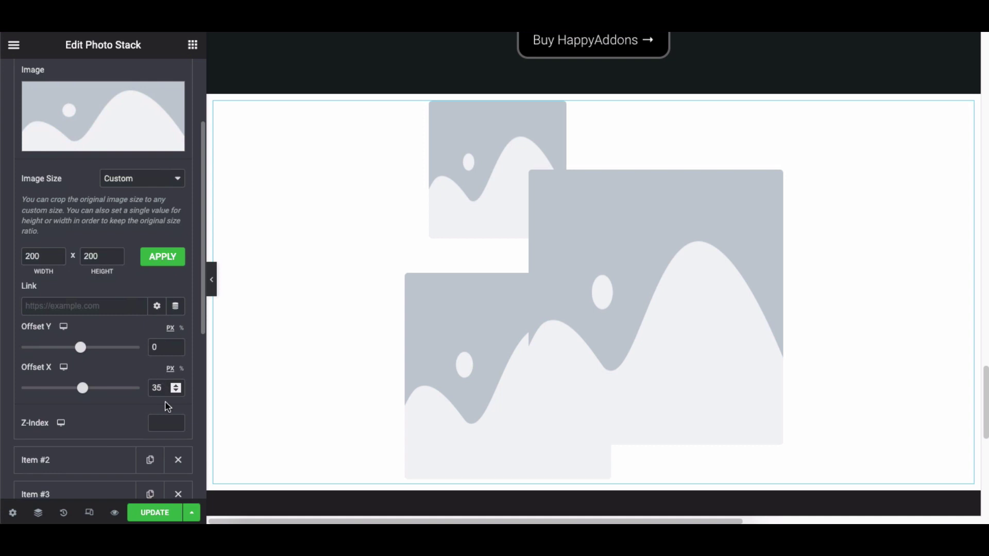
scroll(167, 420, up, 3)
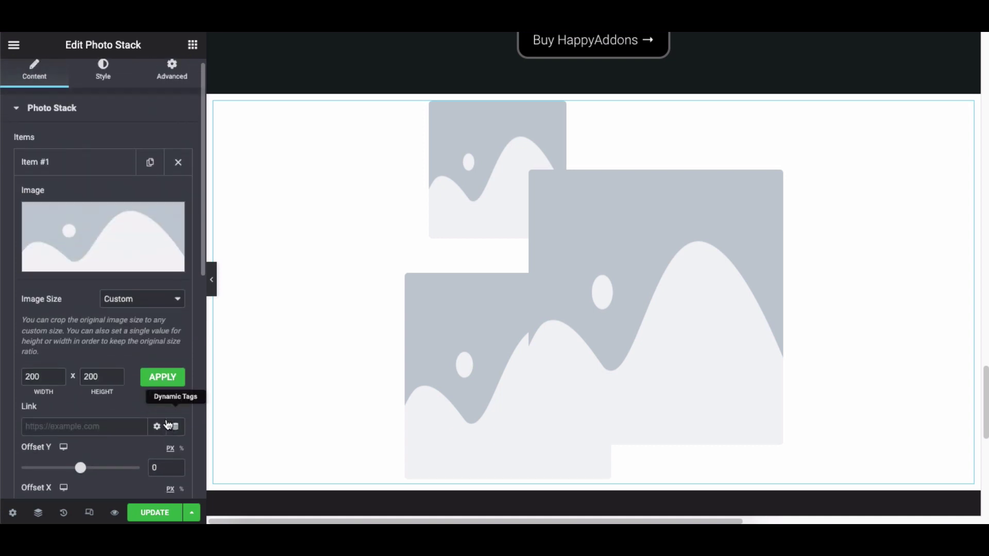
mouse_move(103, 237)
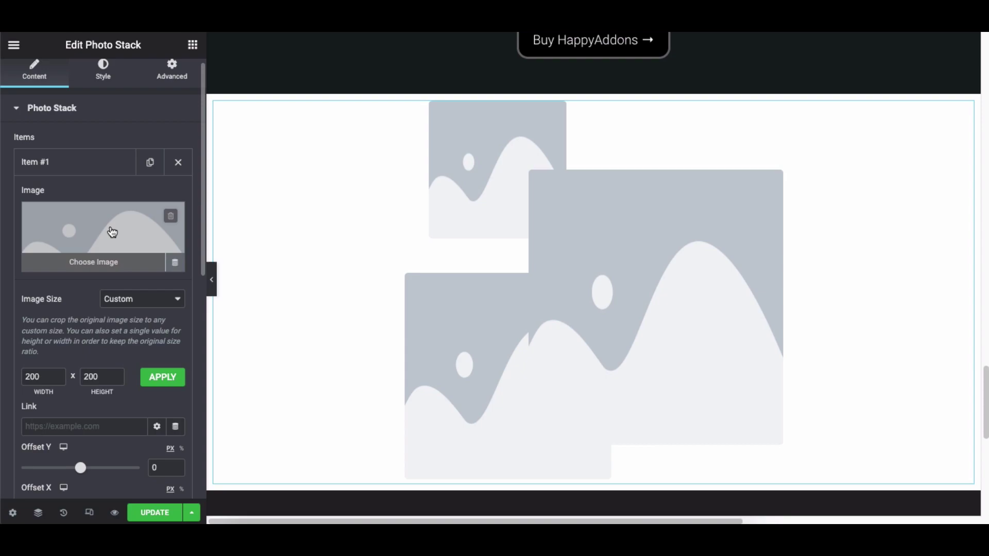
Step: Insert about-thumb.png, the Overall Progress screenshot, from the Media Library into Item #1
click(112, 233)
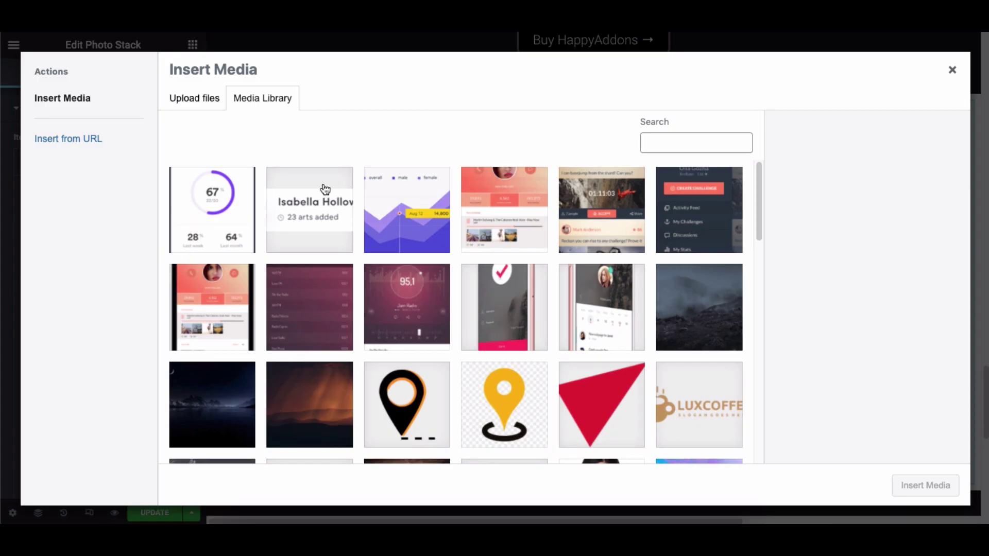
click(195, 101)
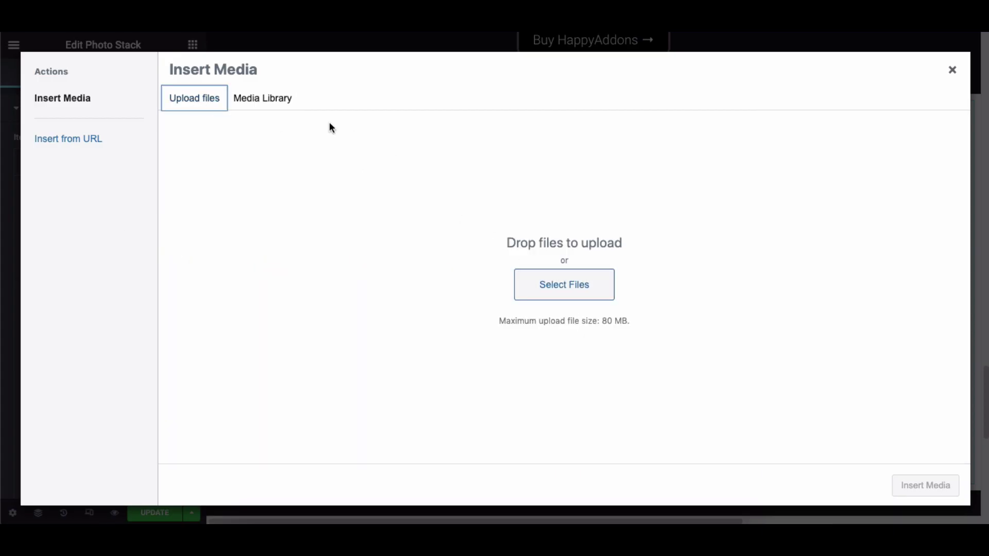
click(276, 106)
click(223, 202)
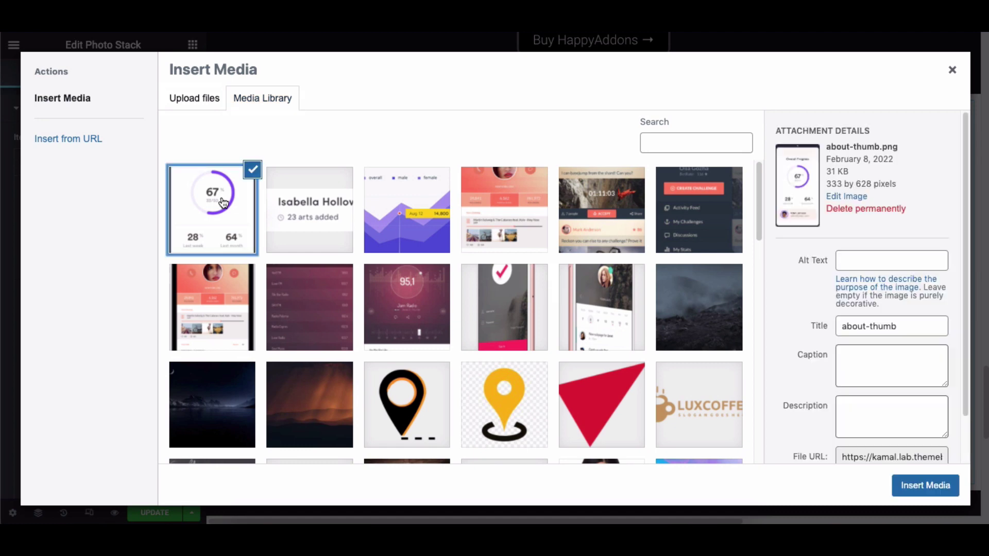
click(930, 484)
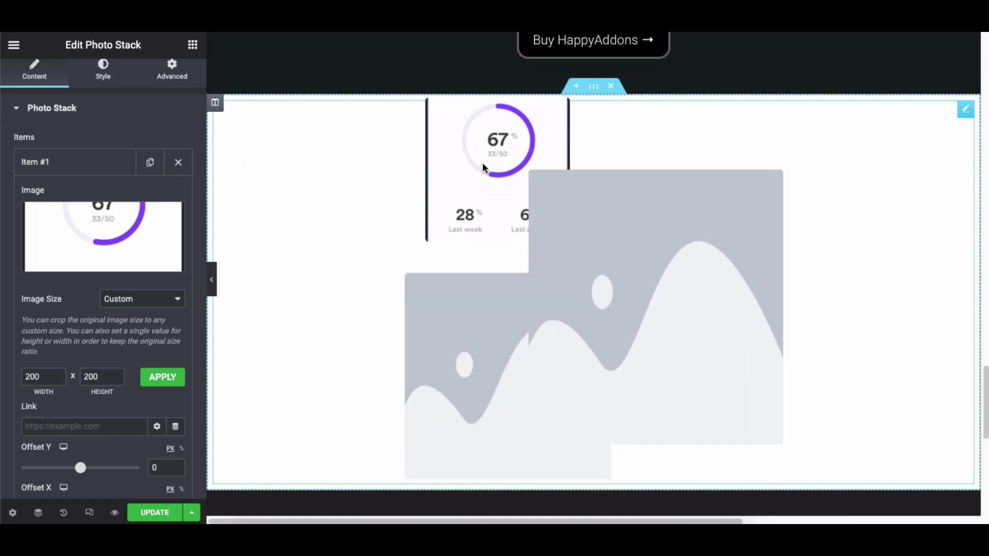
Step: Give Item #1 Full image size, Offset Y -35, Offset X -160 and Z-Index 3
click(142, 299)
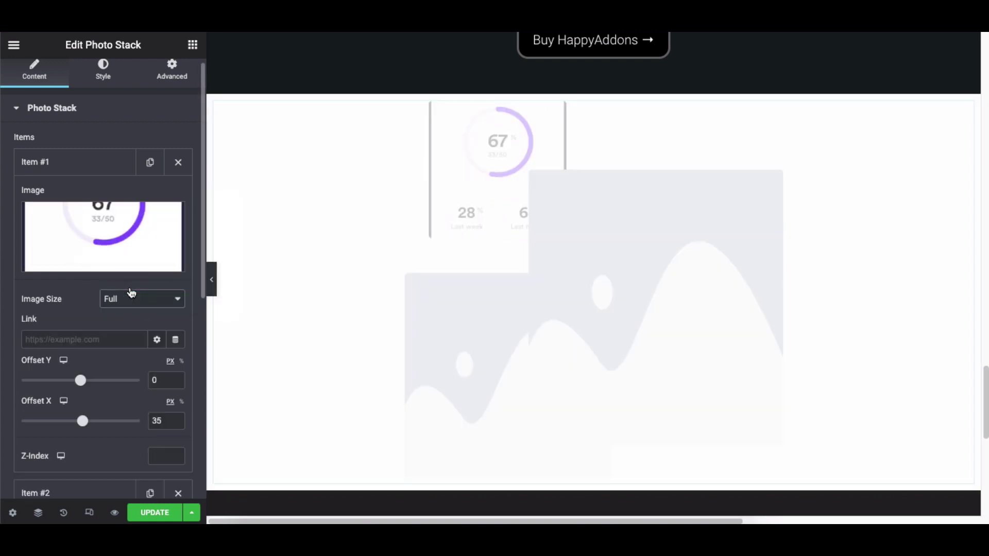
scroll(147, 239, down, 1)
scroll(150, 291, down, 1)
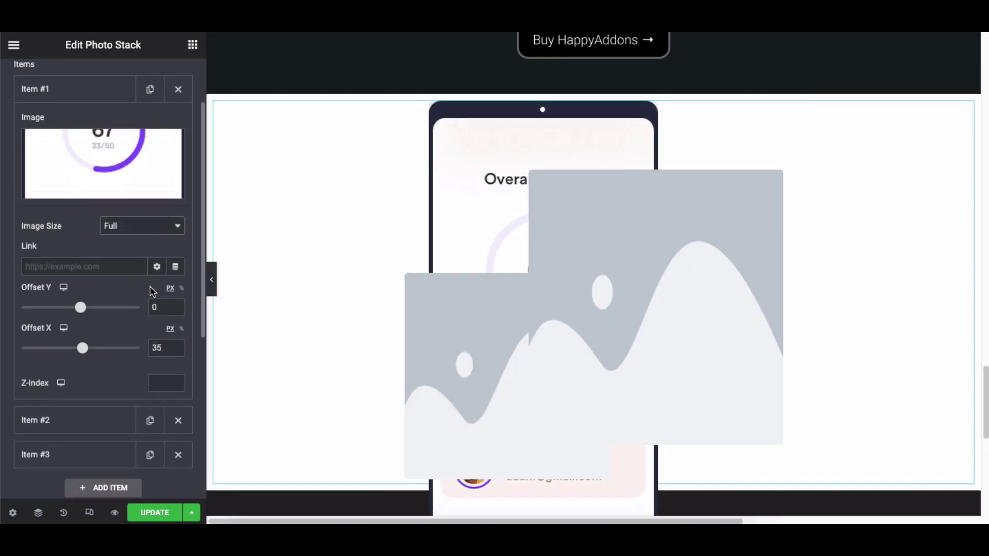
click(177, 309)
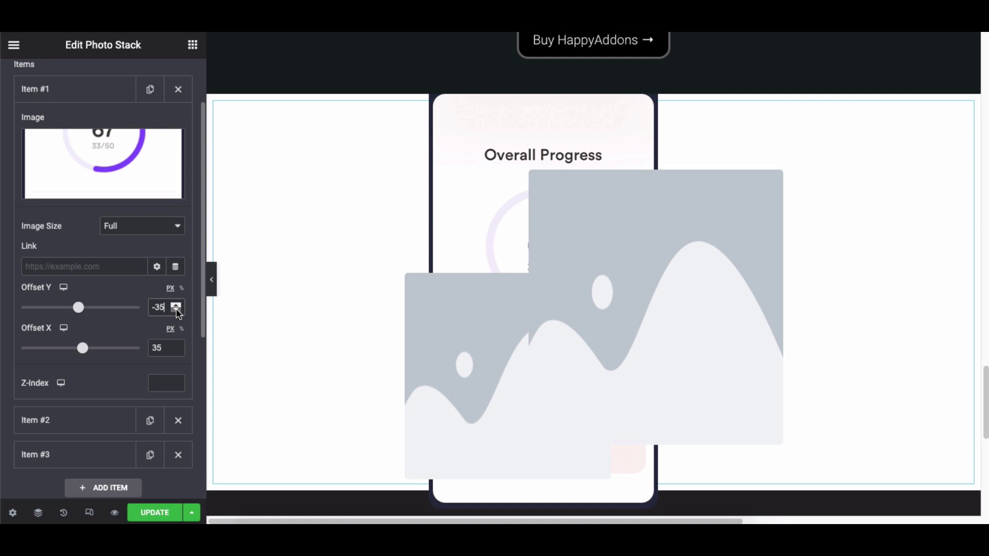
click(175, 352)
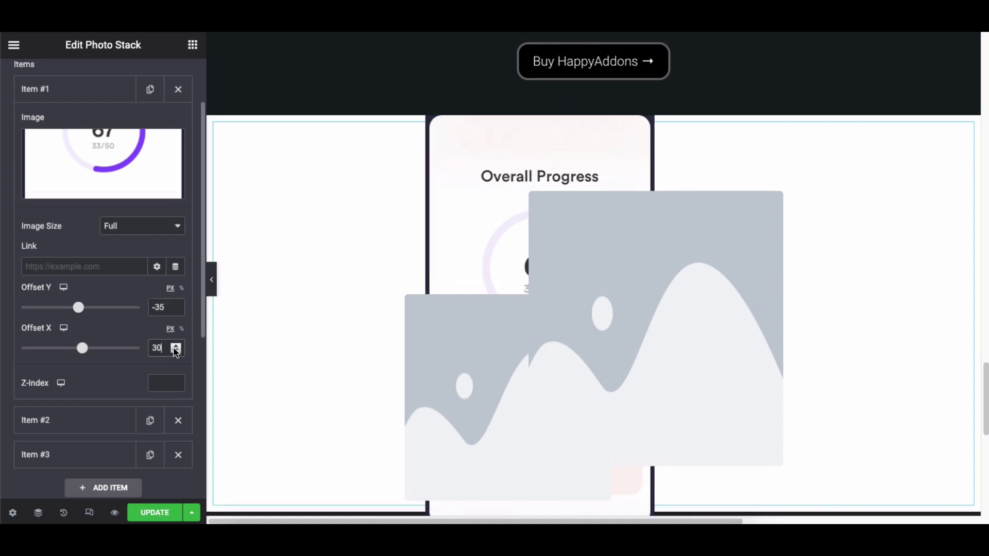
scroll(175, 349, down, 20)
scroll(175, 349, down, 20)
scroll(176, 350, down, 20)
scroll(175, 349, down, 20)
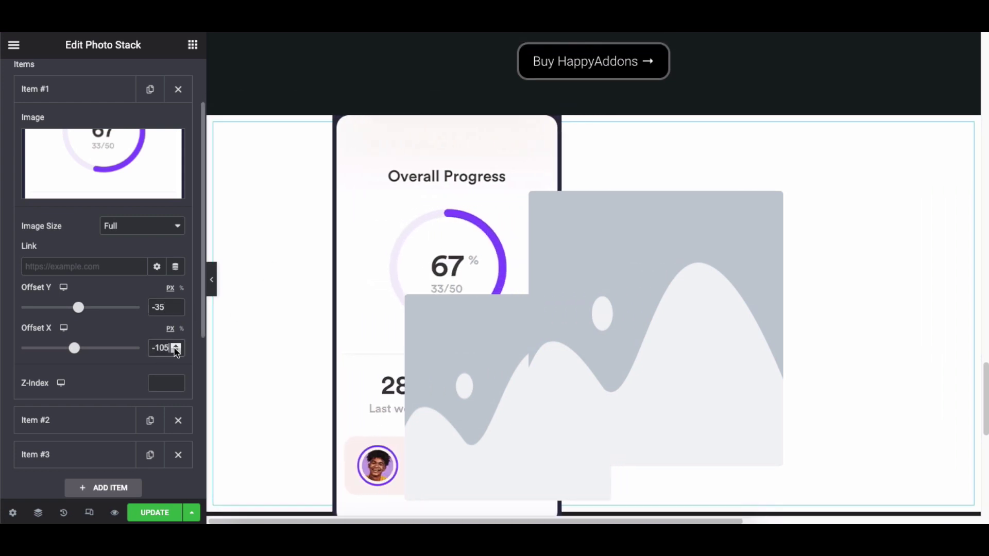
scroll(176, 349, down, 20)
scroll(175, 349, down, 20)
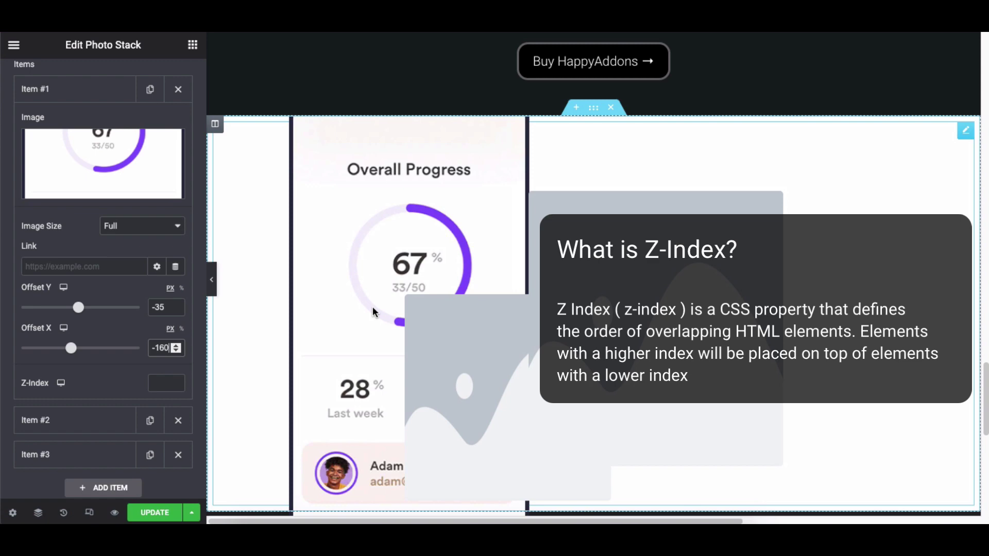
mouse_move(176, 383)
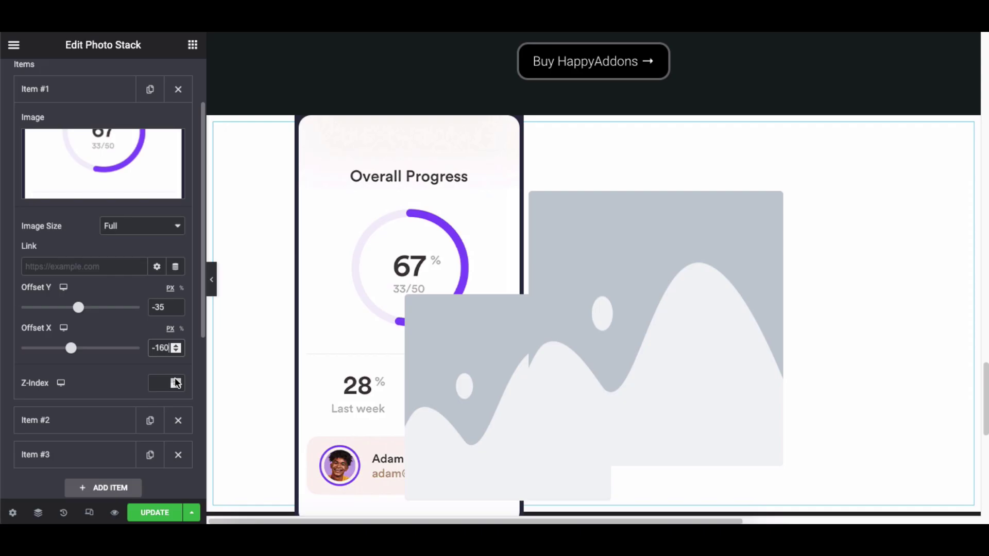
click(176, 380)
text(3)
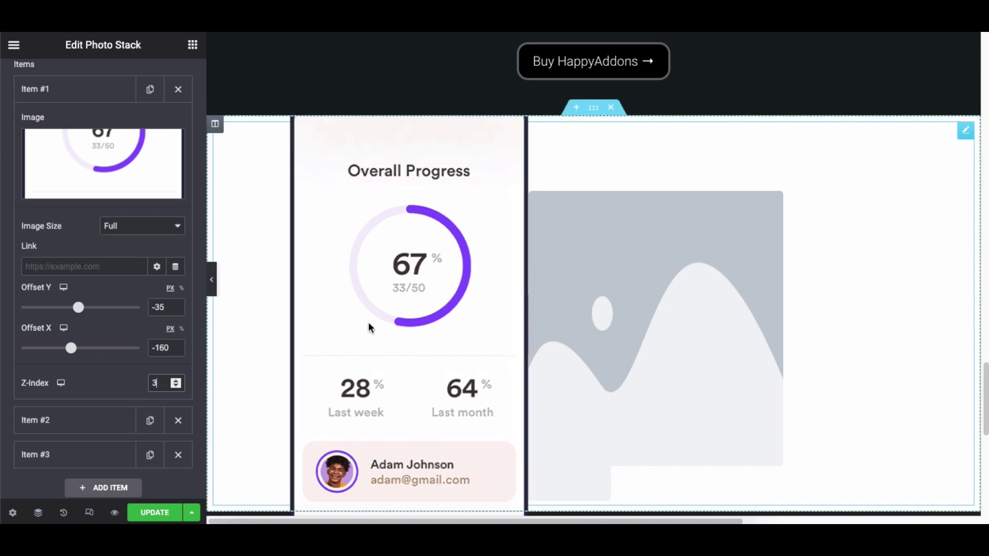
scroll(380, 316, up, 2)
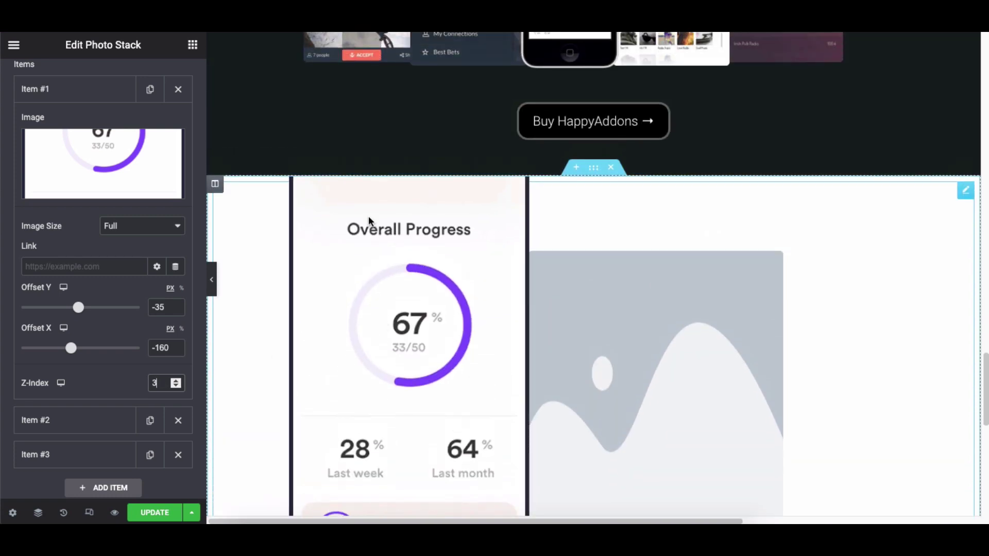
Step: Collapse Item #1's settings
click(74, 88)
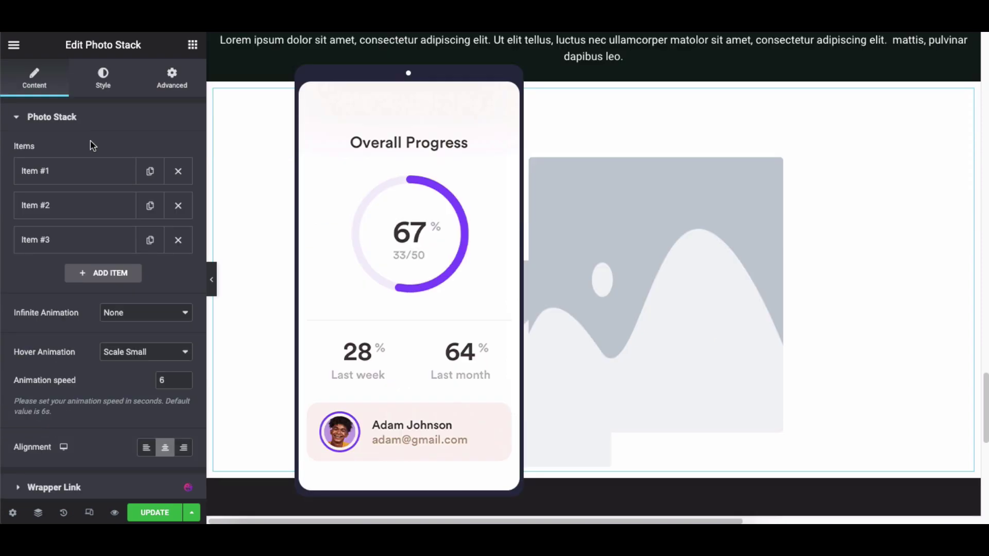
scroll(551, 298, up, 2)
scroll(546, 241, up, 3)
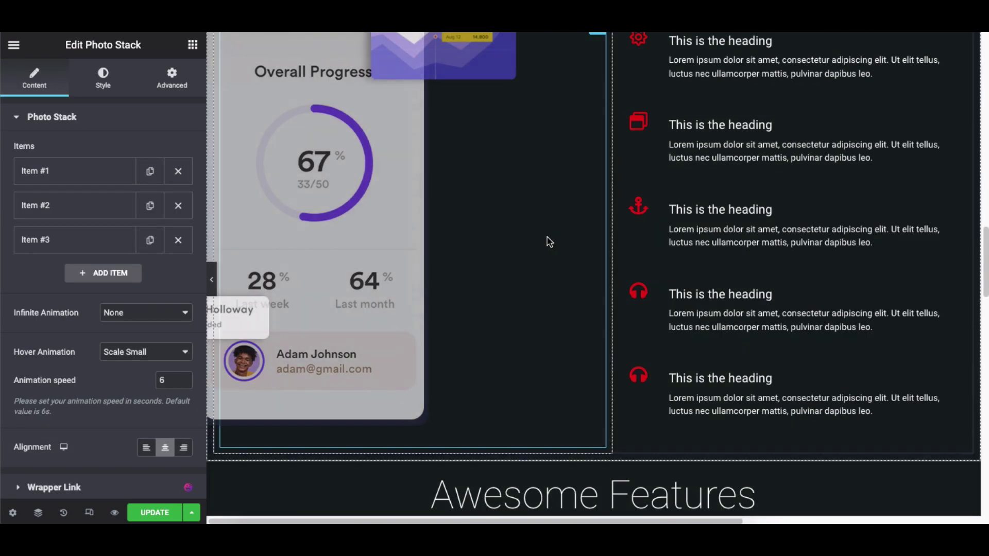
scroll(546, 242, down, 5)
scroll(325, 234, up, 4)
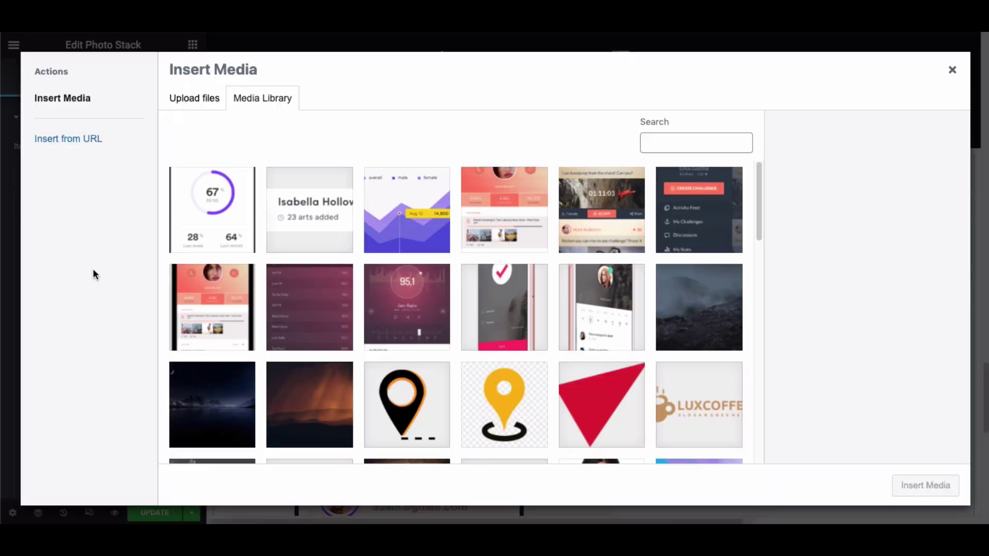
Step: Insert the purple area-chart image in Item #2: Full size, Offset Y -45, X 90, Z-Index 3
click(417, 205)
click(929, 479)
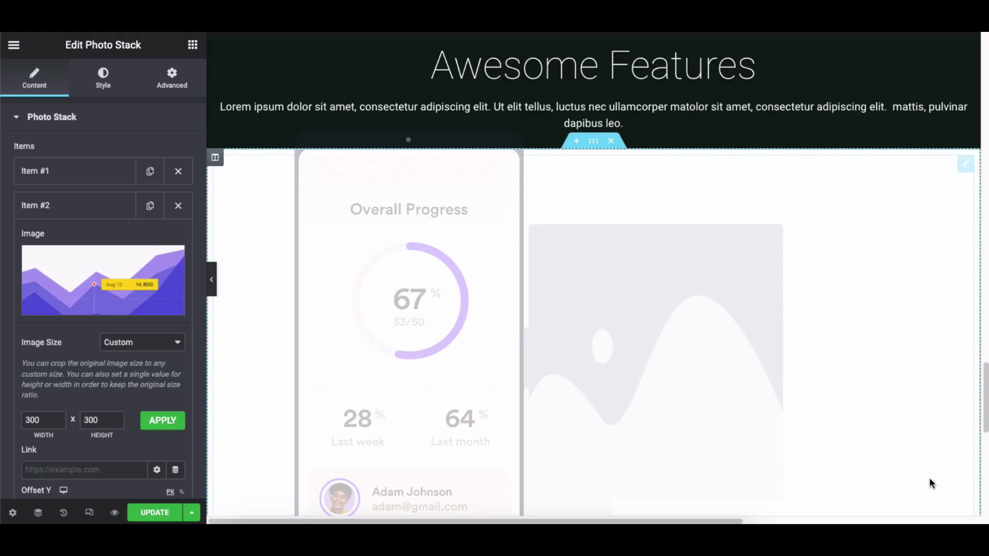
scroll(930, 478, down, 2)
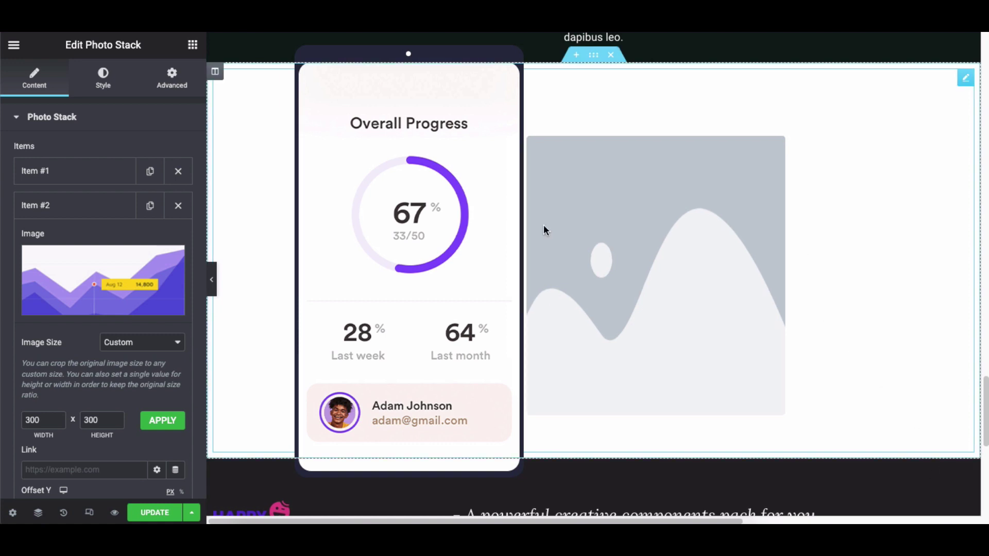
scroll(86, 225, down, 1)
click(141, 271)
click(116, 260)
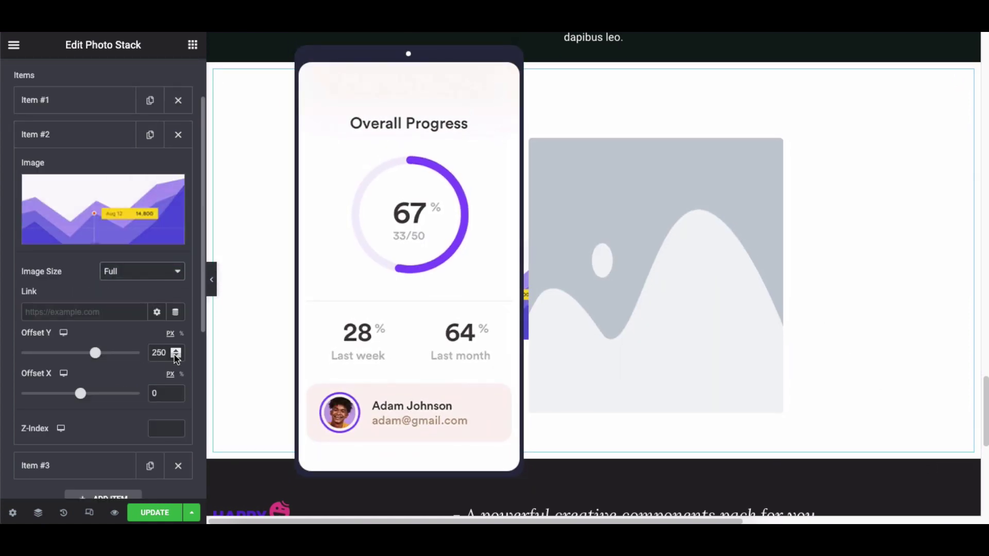
text(-45)
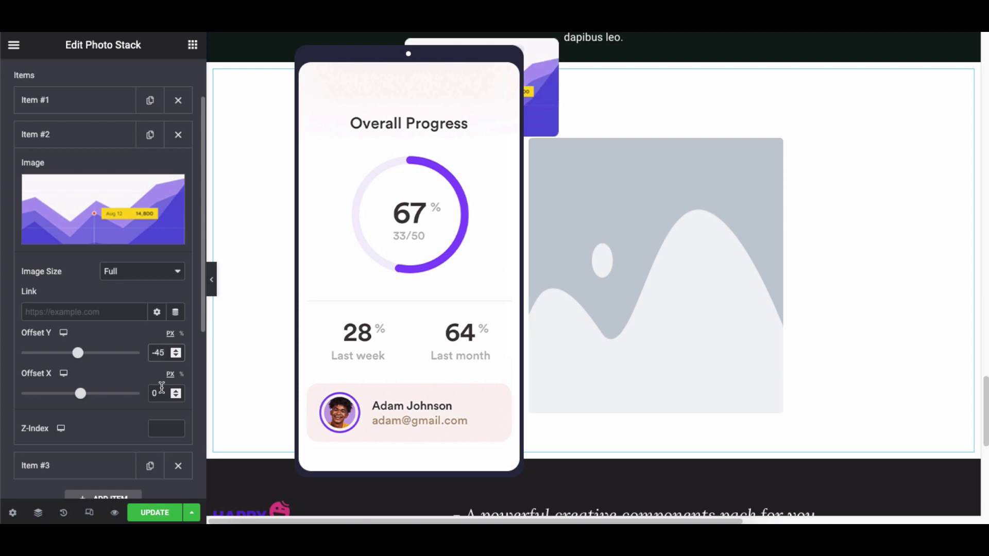
text(0)
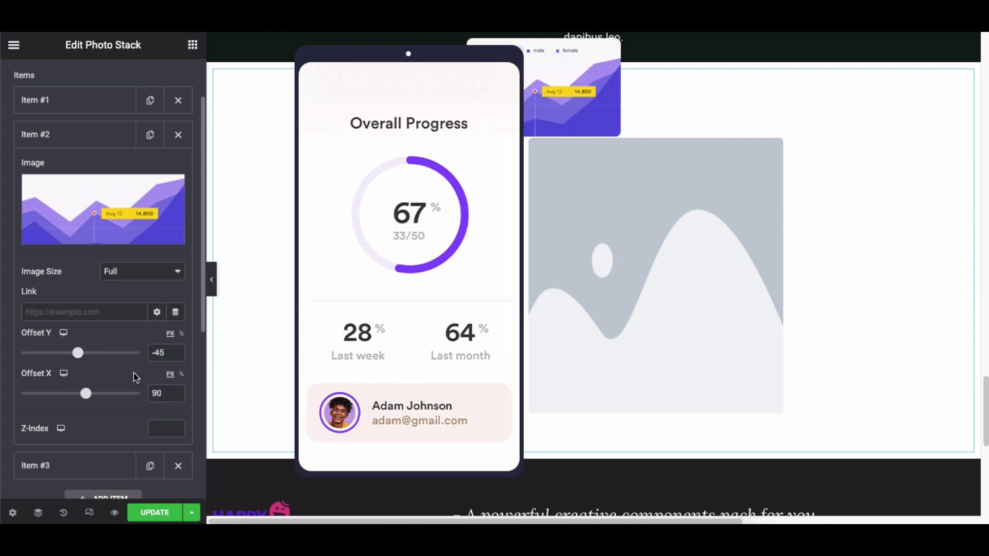
click(175, 425)
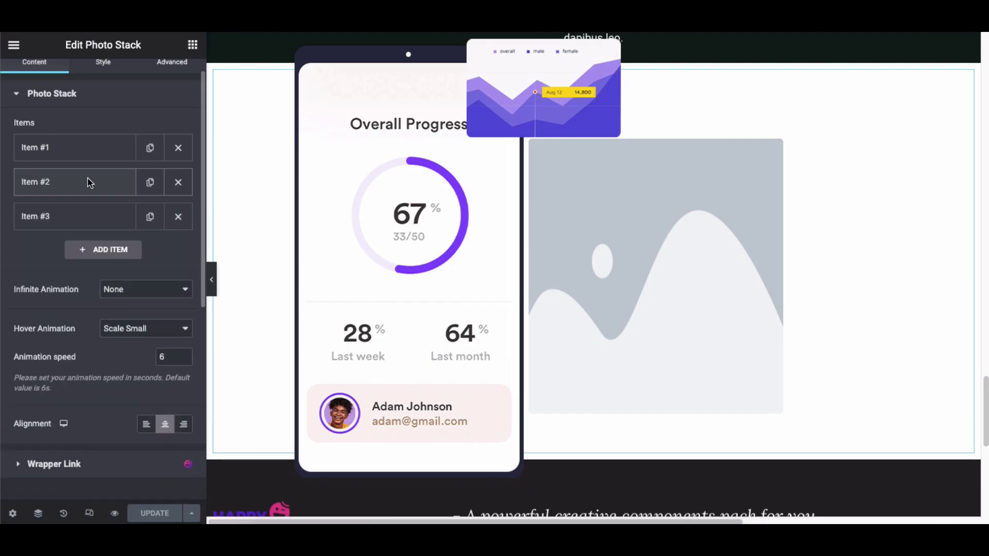
click(85, 221)
click(92, 192)
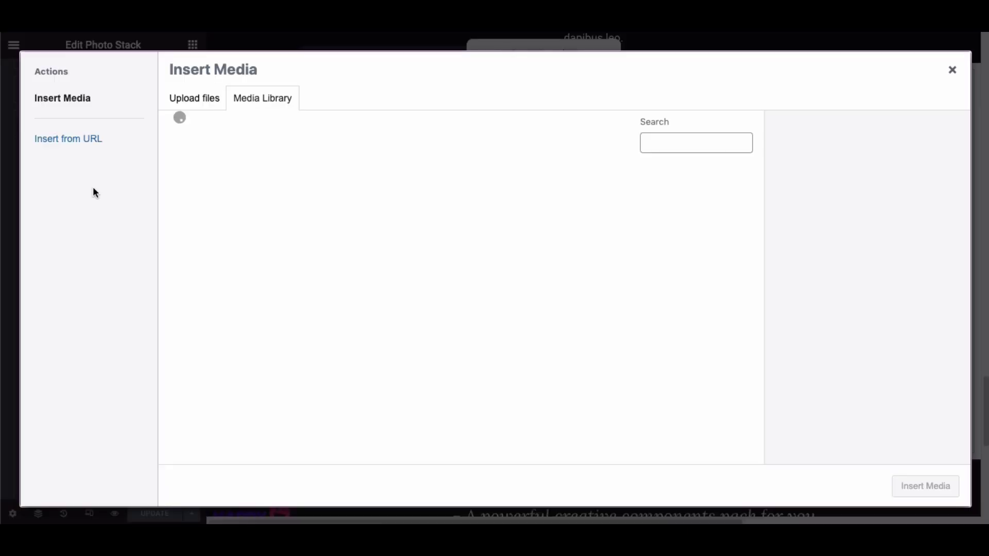
click(307, 214)
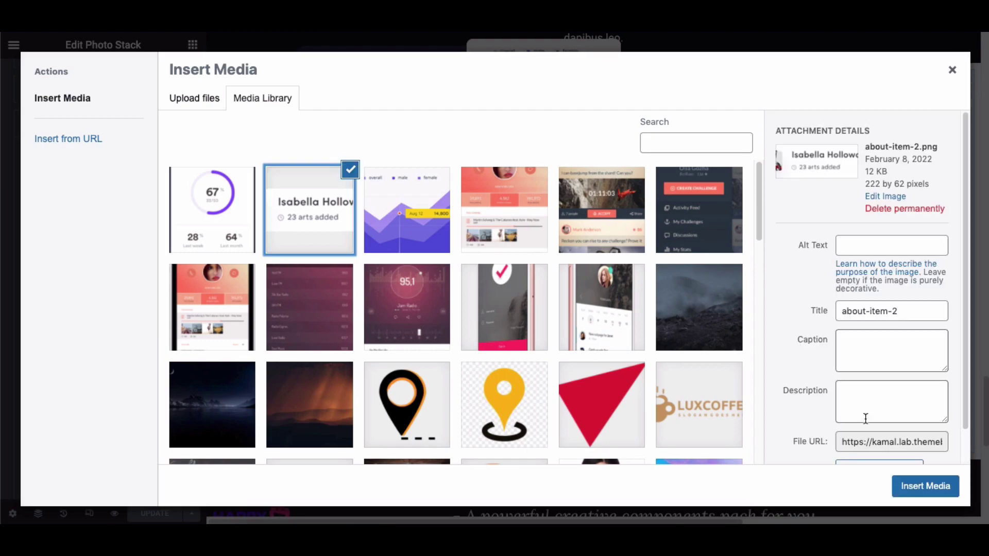
click(924, 486)
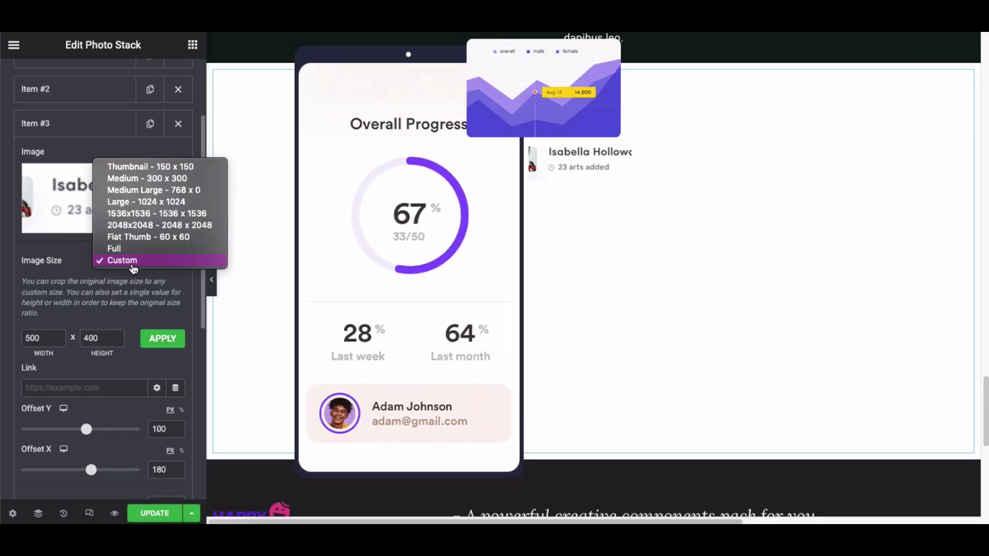
click(133, 249)
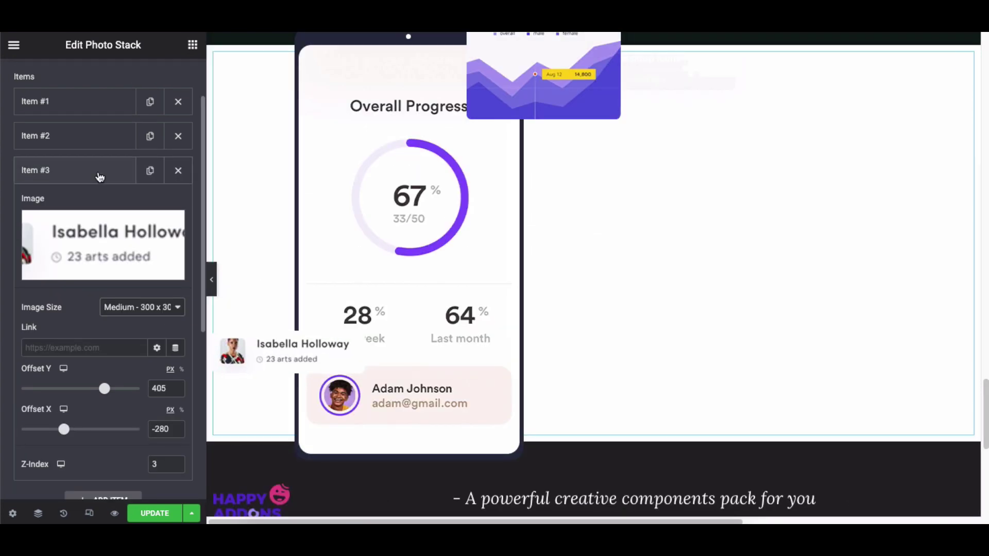
click(97, 172)
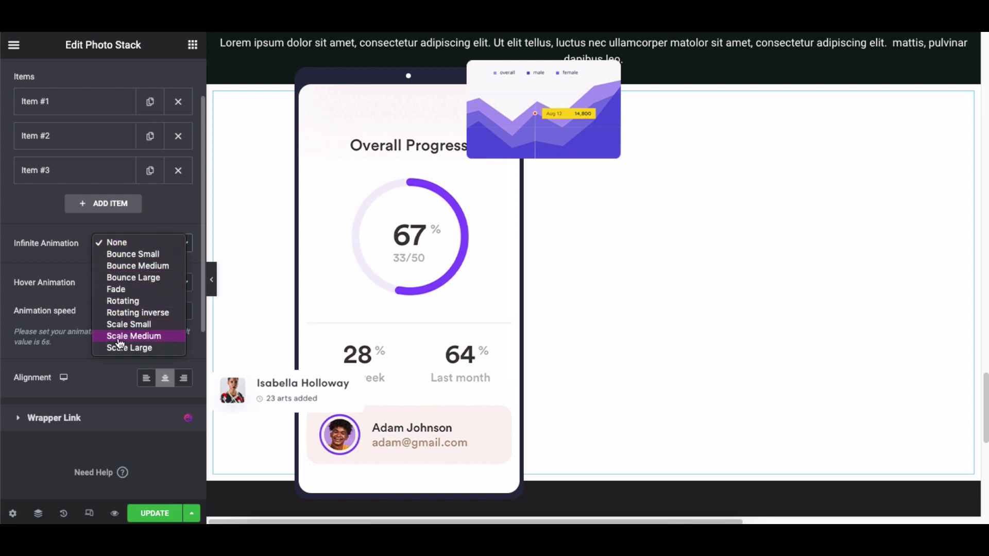
Step: Preview the Bounce, Rotating and Scale infinite animations, then settle on Fade
click(118, 254)
click(124, 244)
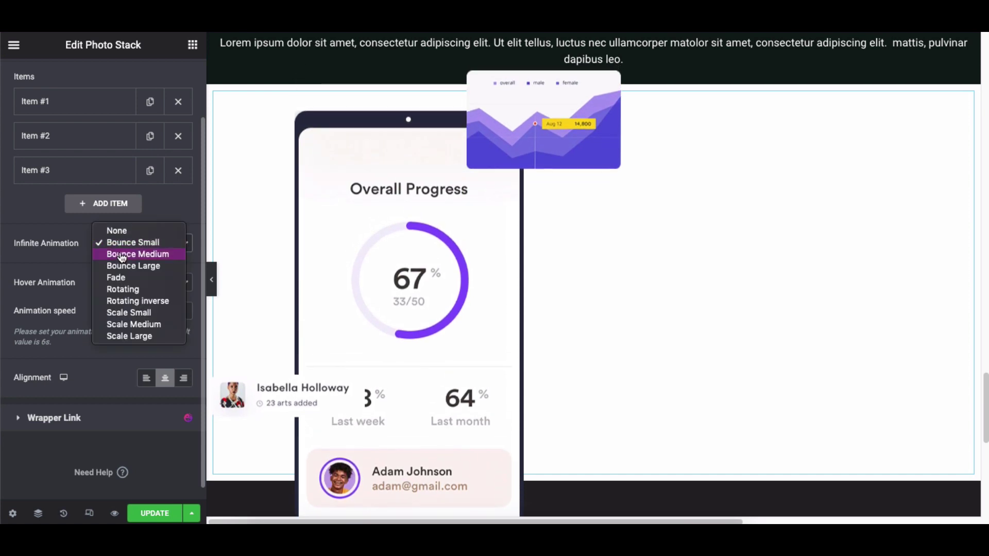
click(122, 251)
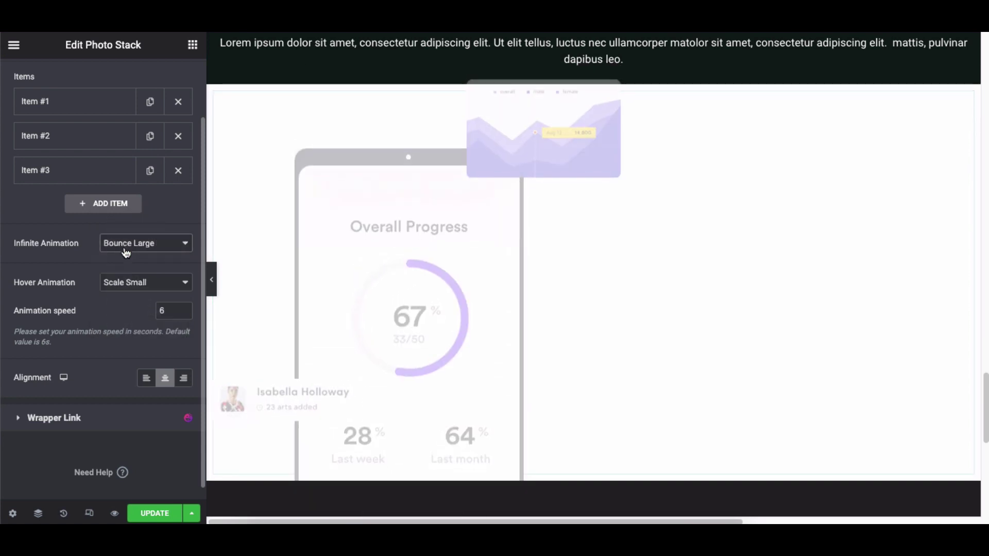
click(125, 249)
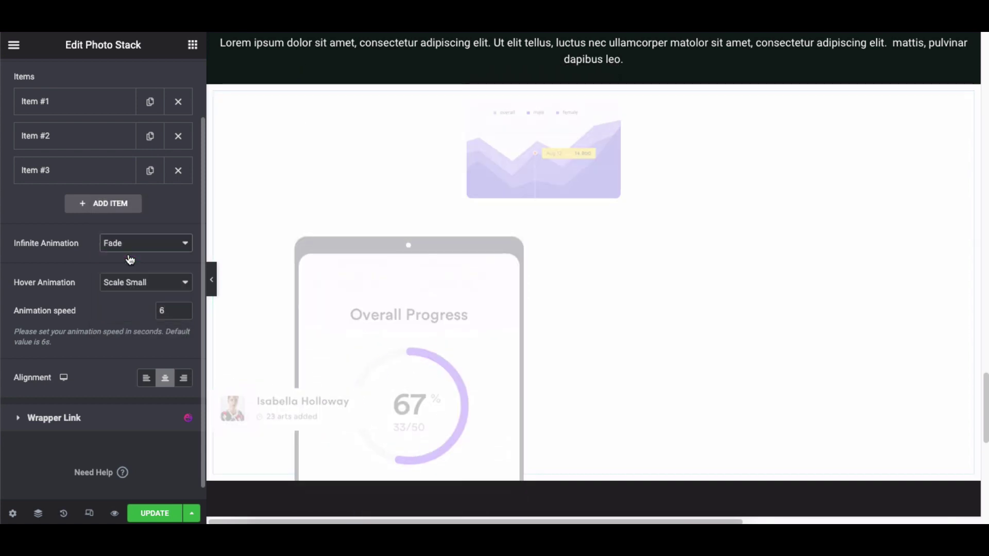
click(129, 248)
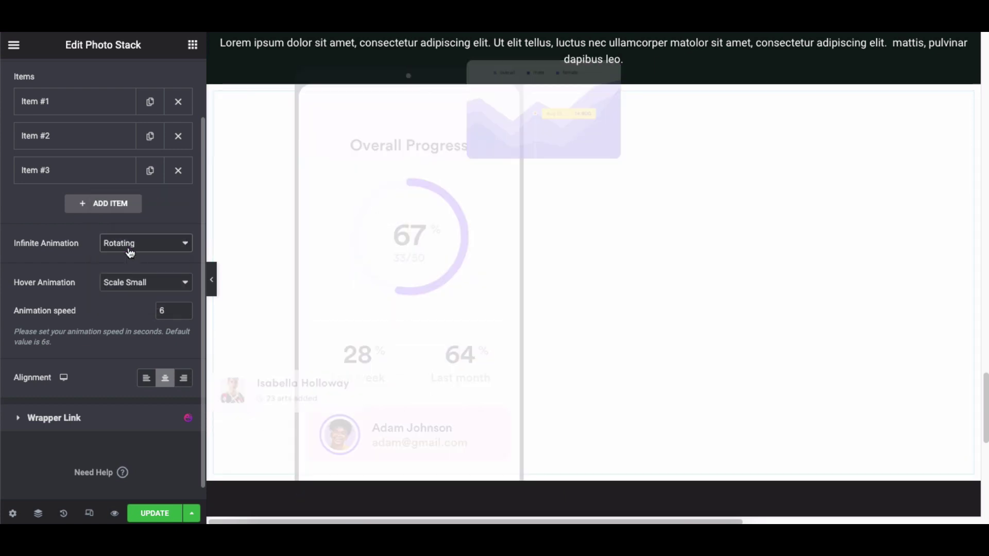
click(129, 247)
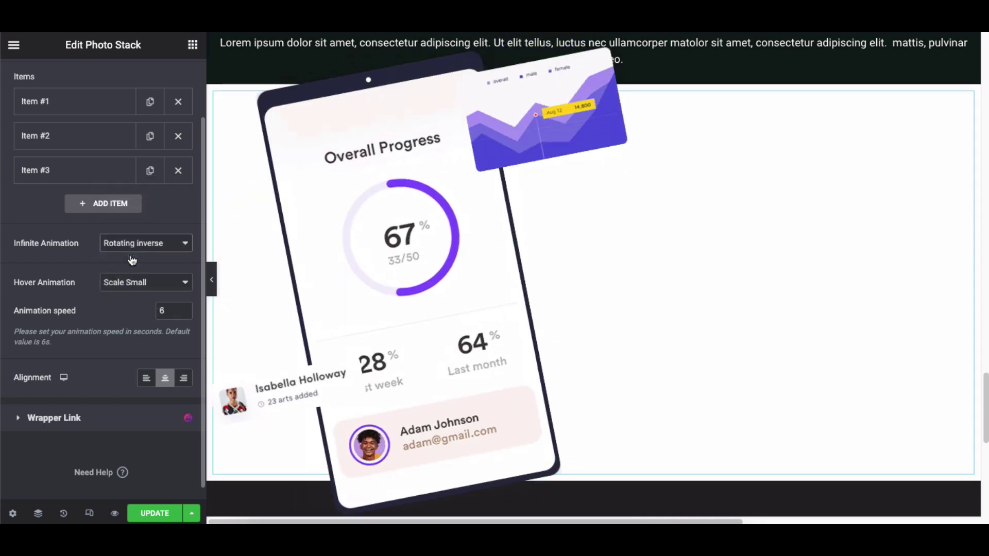
click(130, 246)
click(131, 244)
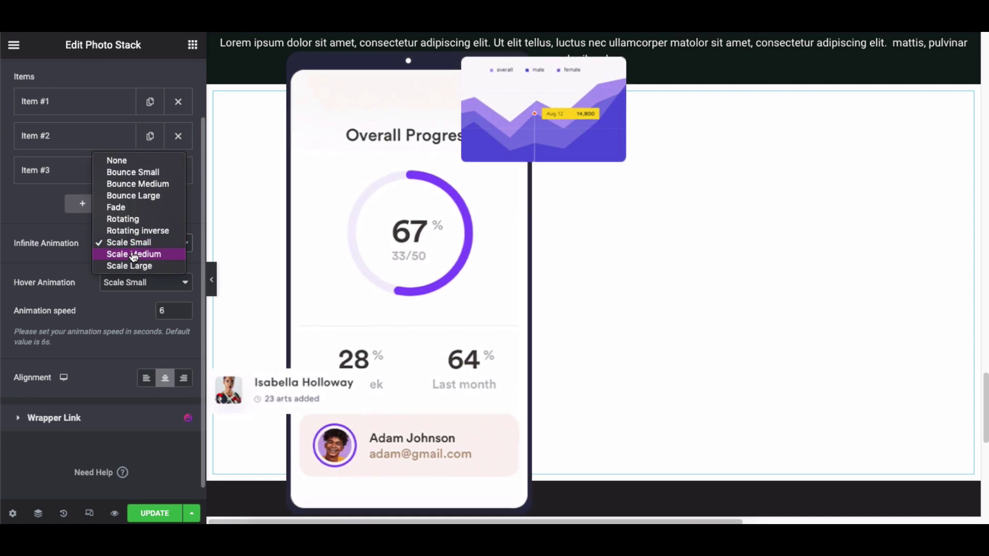
click(131, 244)
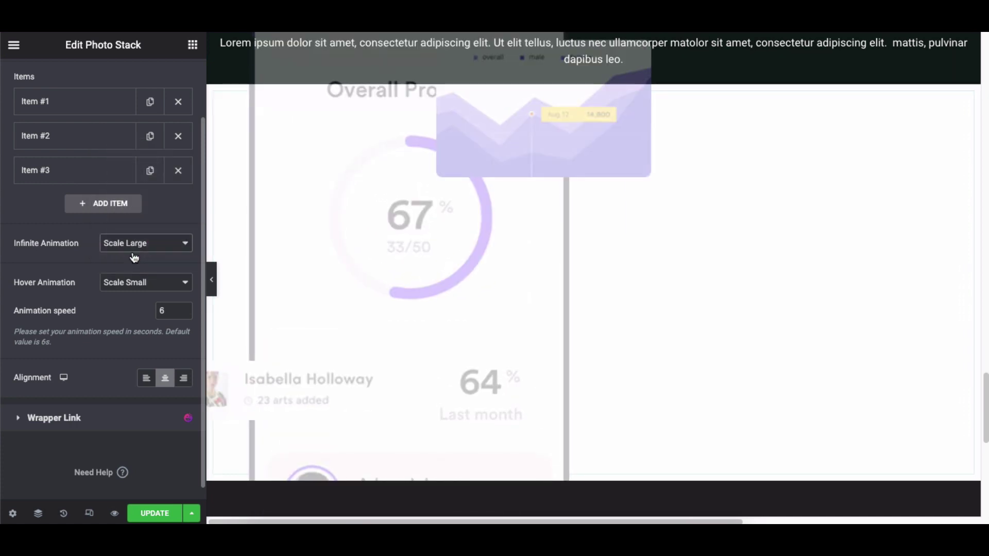
click(132, 244)
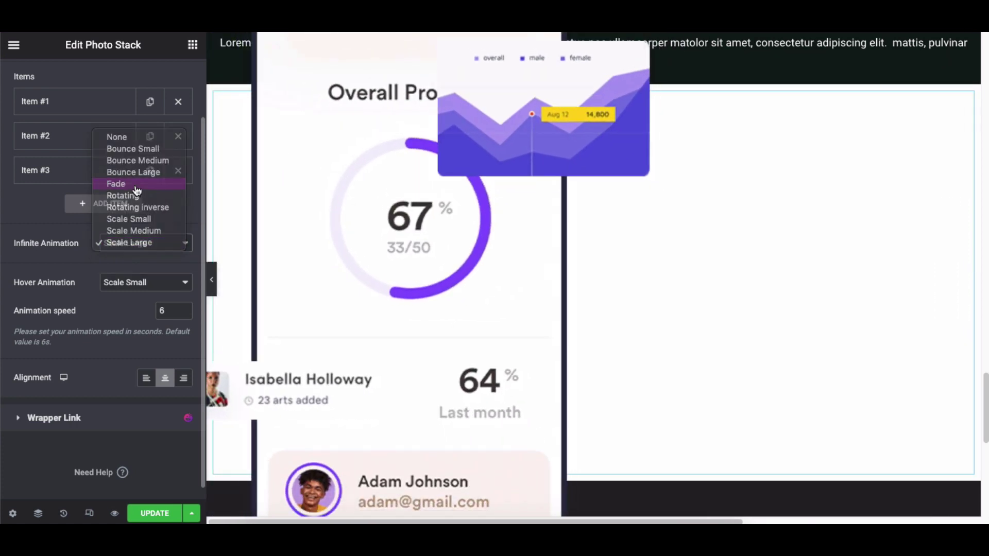
click(117, 184)
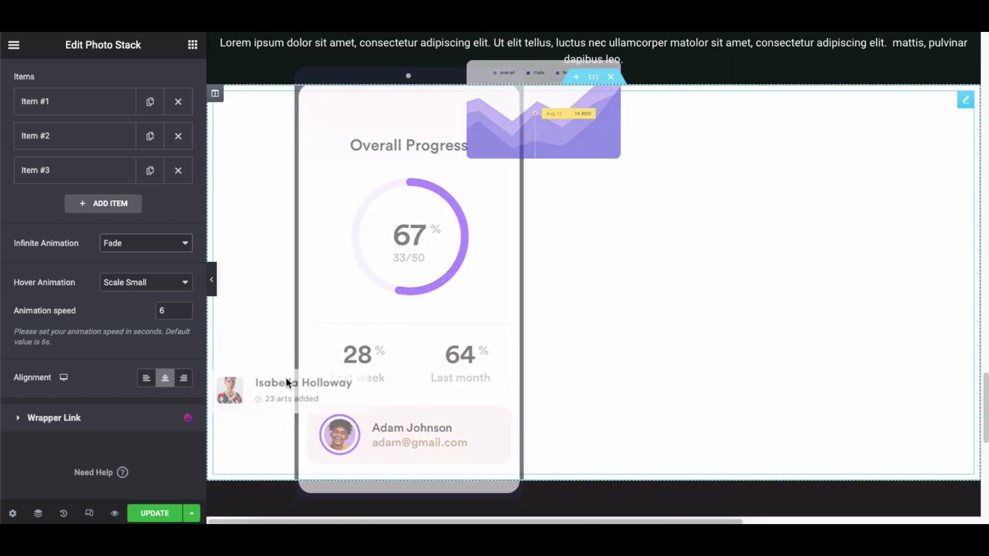
scroll(143, 316, up, 1)
Step: Preview no hover animation and the Fly Small, Medium and Large hover effects
click(143, 354)
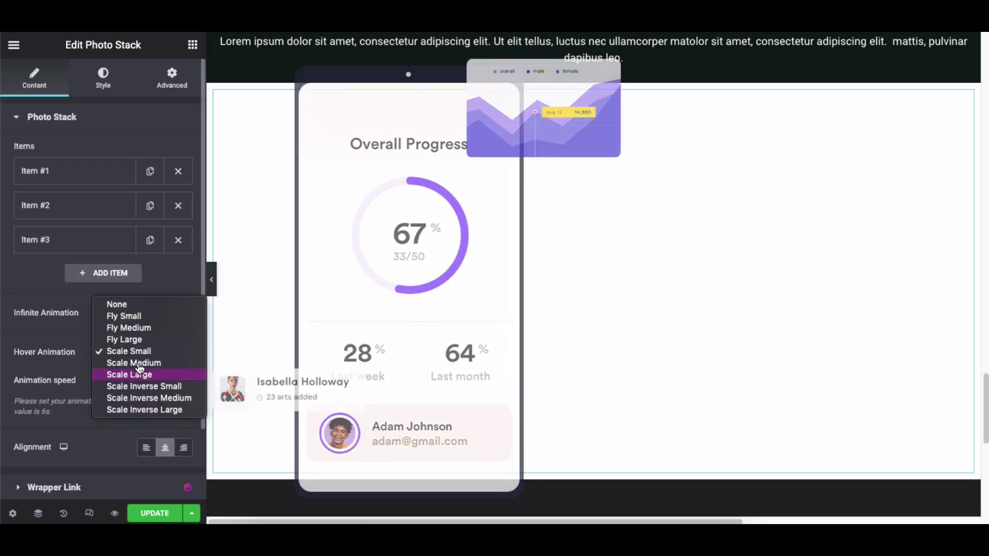
click(128, 304)
click(145, 351)
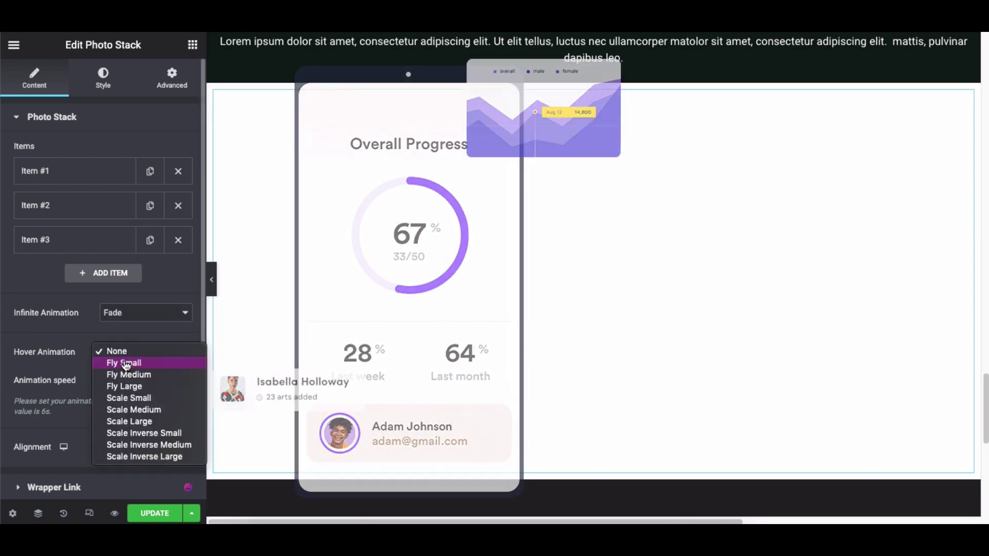
click(137, 354)
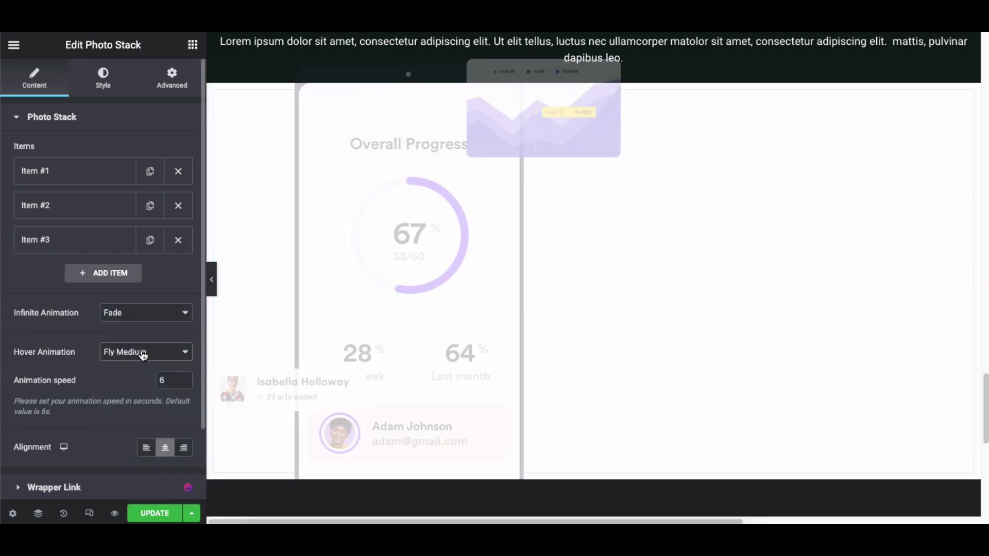
click(132, 354)
click(132, 362)
click(131, 355)
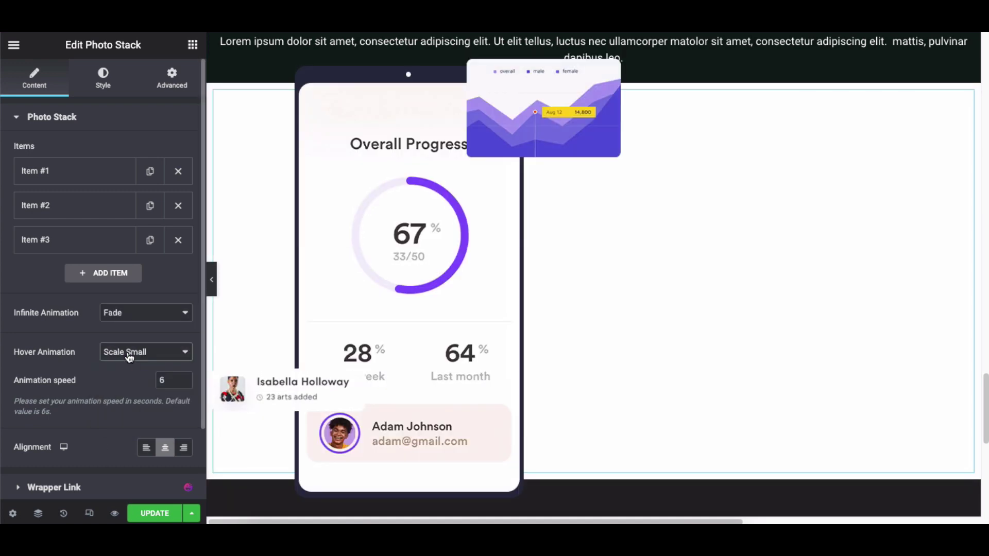
Step: Try the medium, large and inverse scale hover effects, then choose Scale Small
click(136, 353)
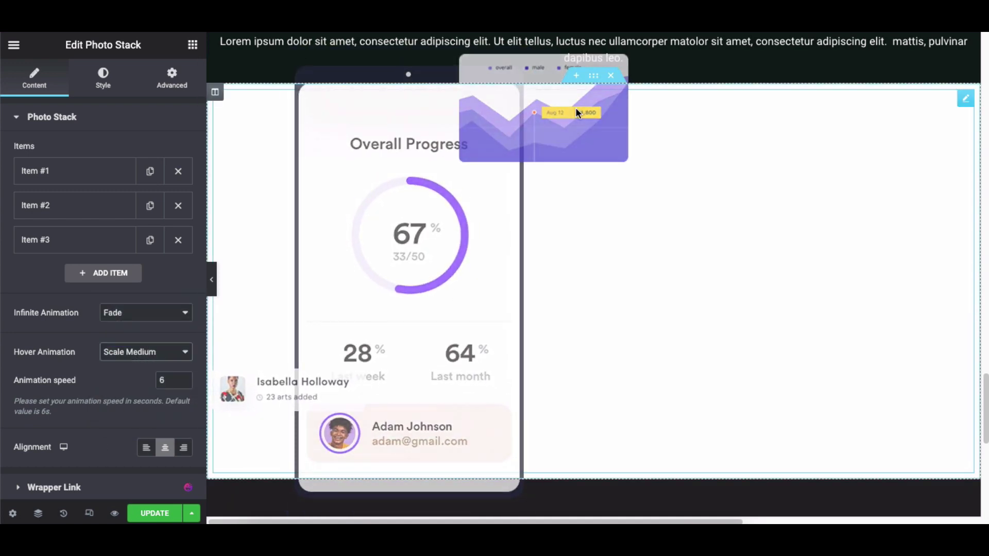
click(137, 352)
click(136, 353)
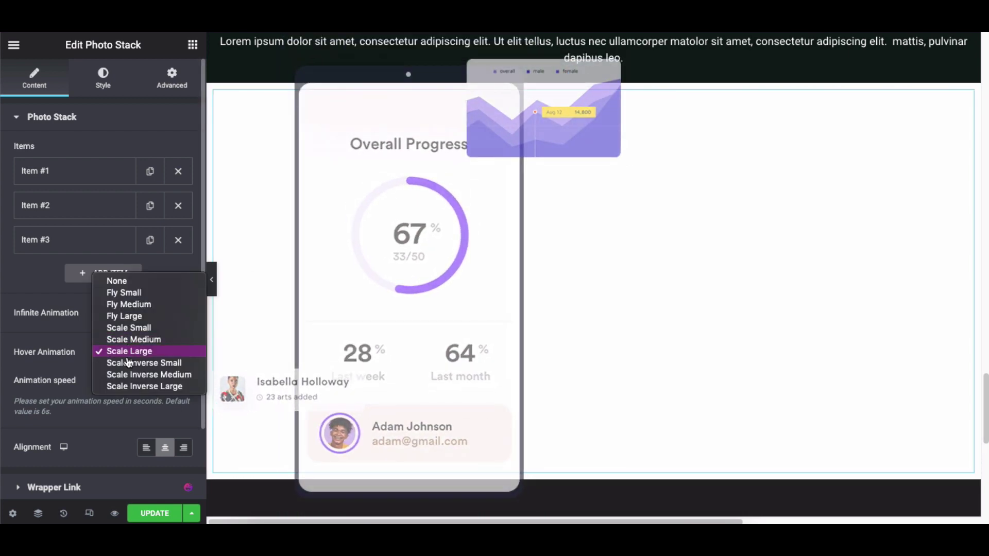
click(140, 351)
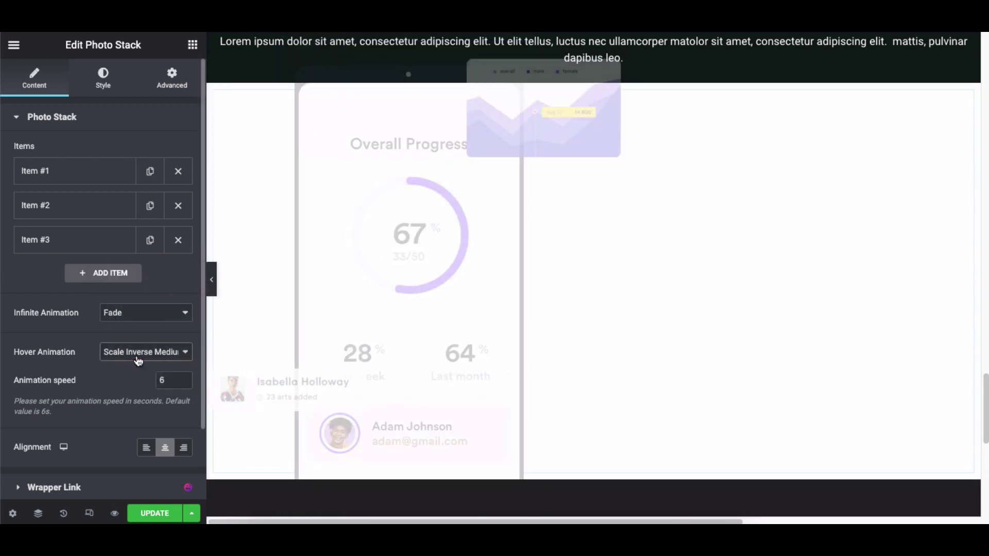
click(136, 352)
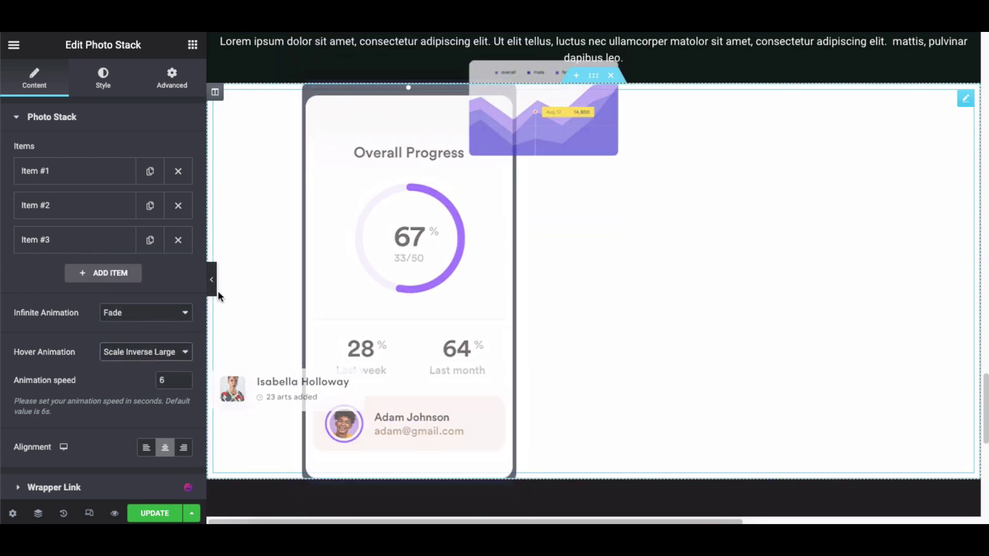
click(136, 352)
click(132, 292)
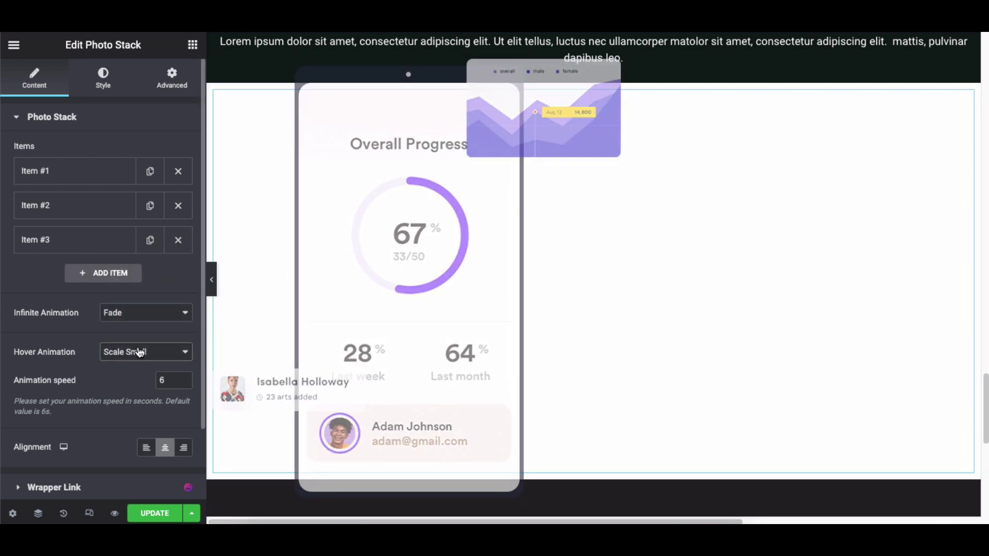
scroll(137, 349, down, 2)
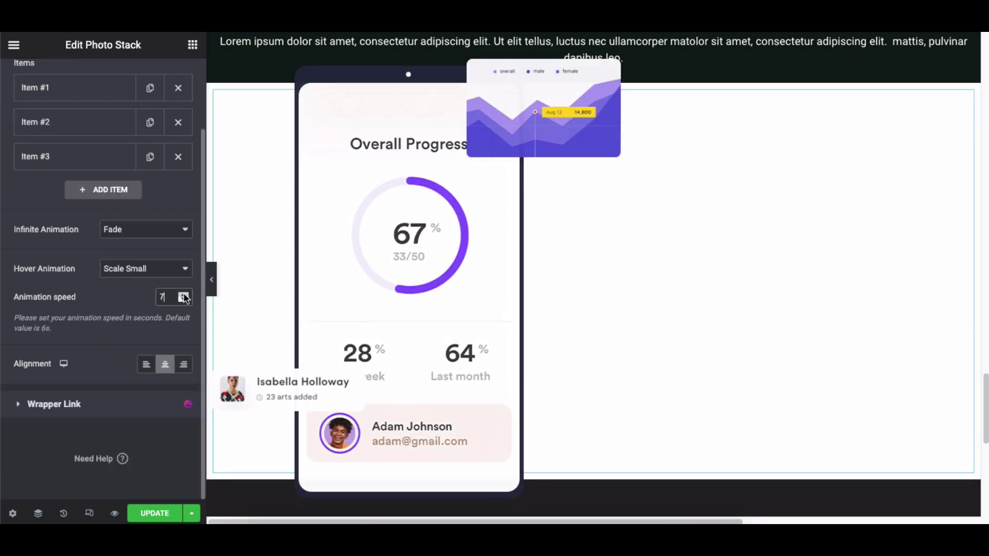
Step: Set Animation speed to 4, keep Center alignment after previewing Left/Right, and collapse the section
click(183, 293)
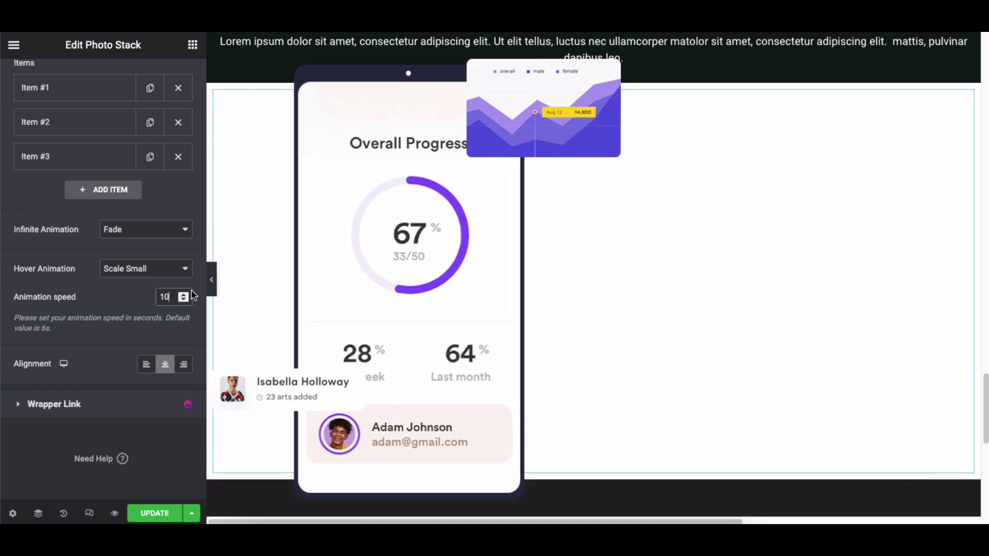
click(184, 301)
click(183, 300)
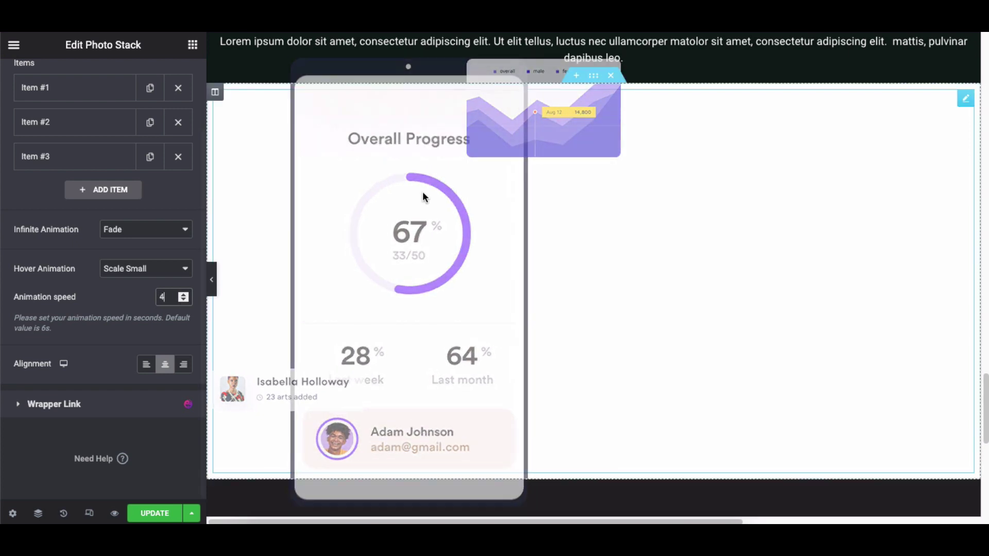
click(146, 364)
click(184, 364)
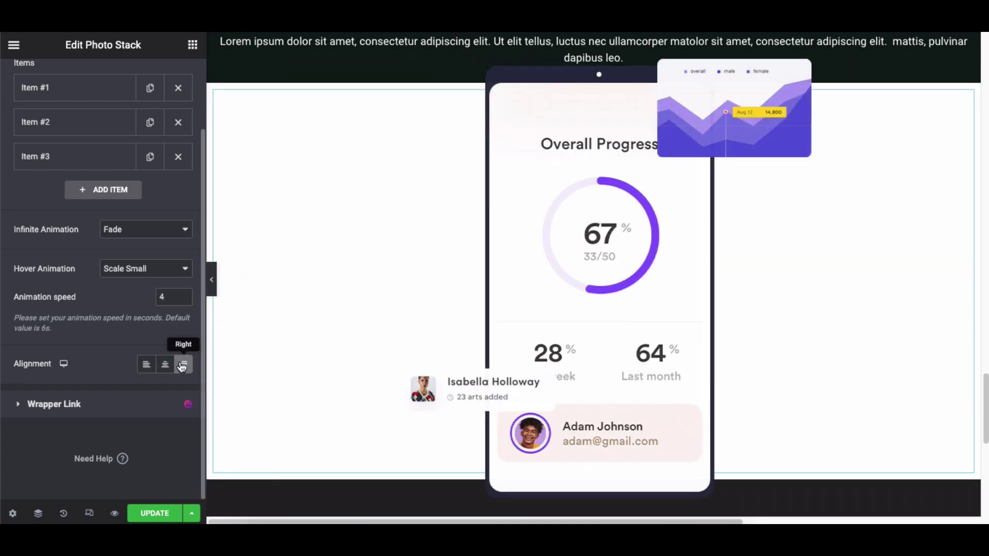
scroll(143, 232, up, 3)
click(144, 123)
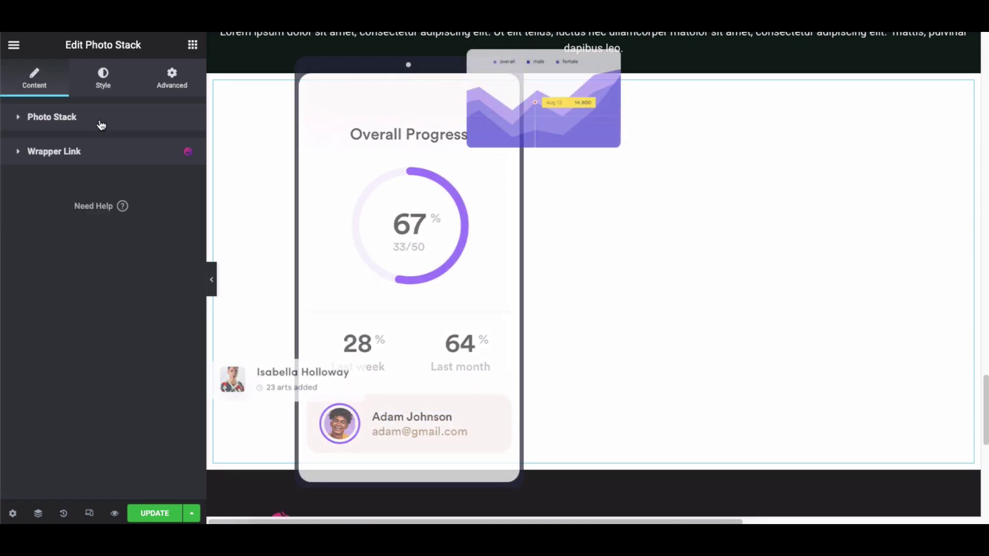
Step: Open the photo stack's Common style settings and review box shadow and border options
click(105, 81)
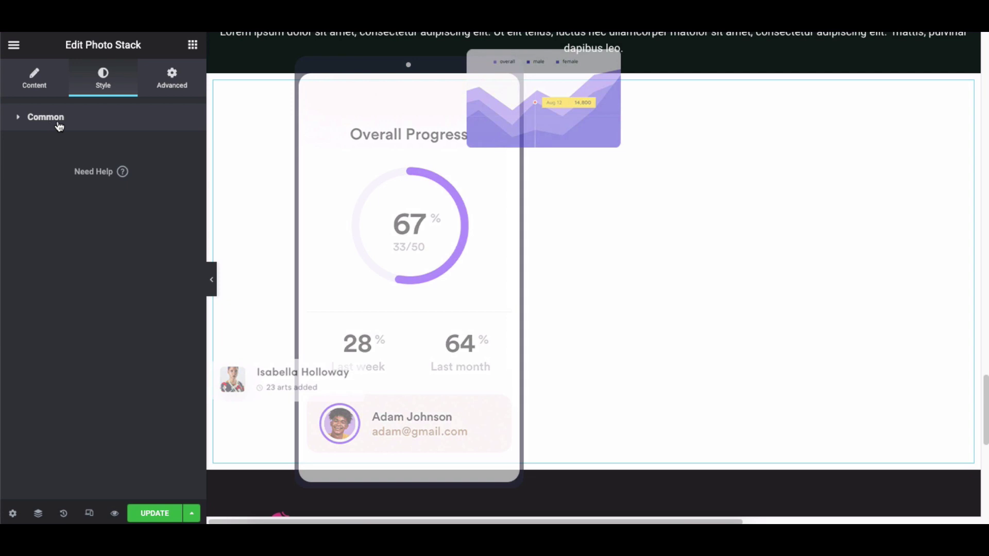
click(107, 122)
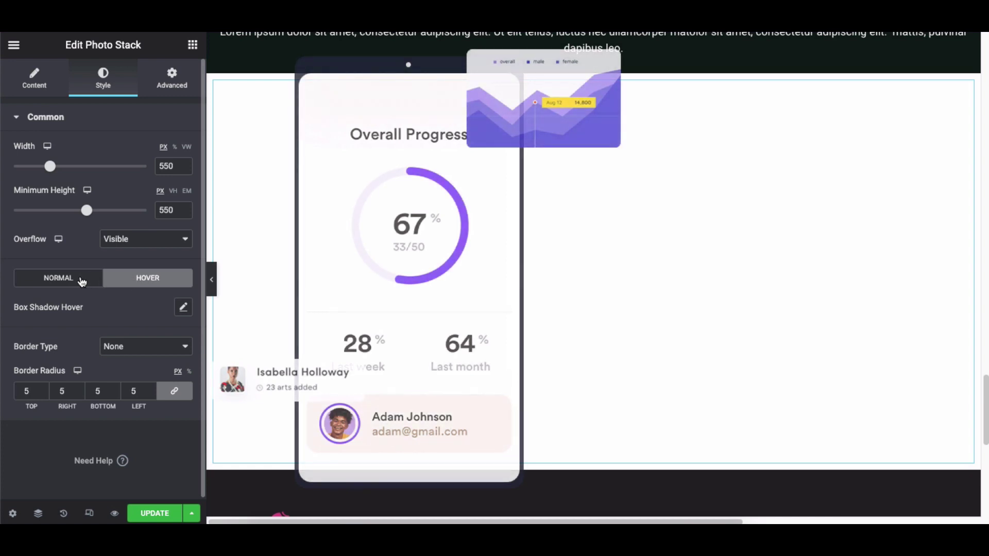
click(185, 306)
click(148, 277)
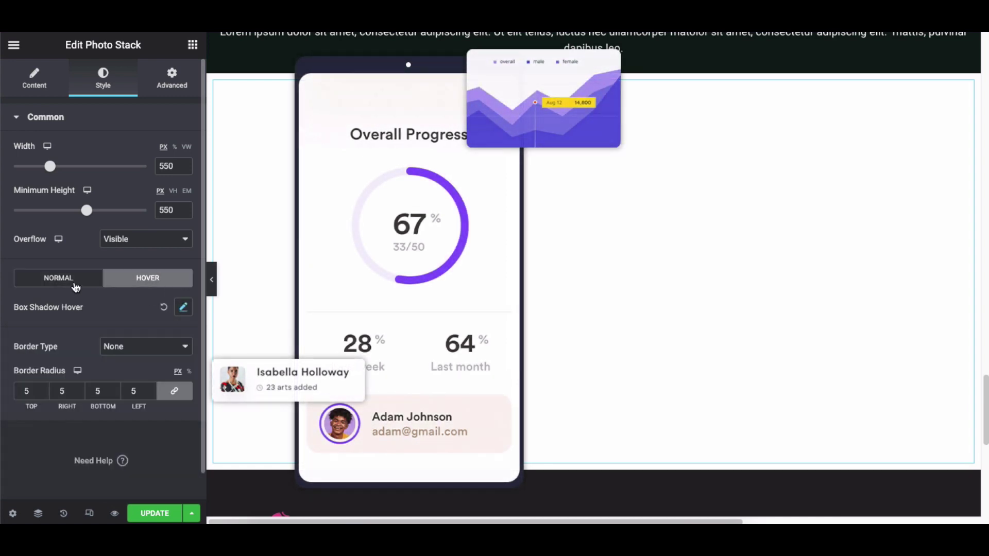
click(70, 280)
click(143, 349)
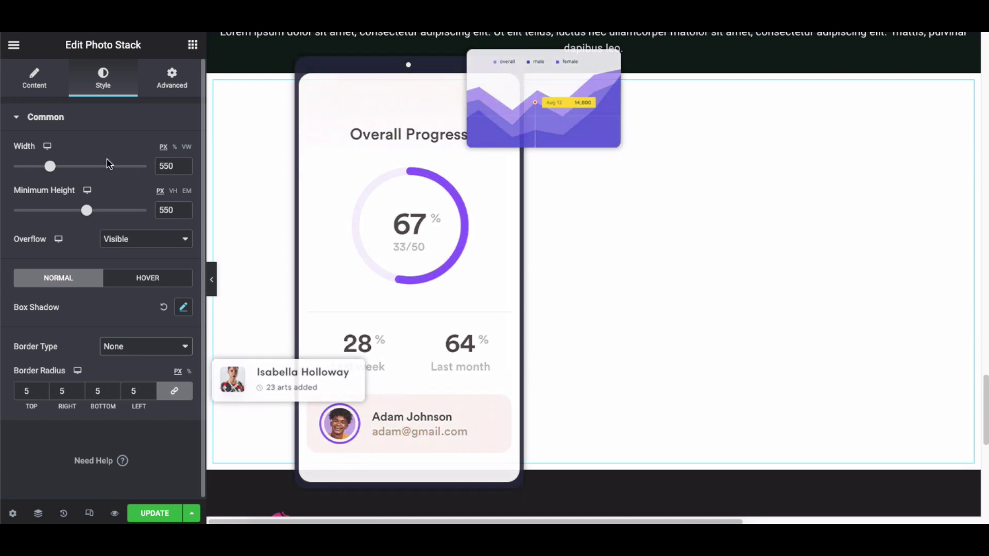
Step: Set the photo stack to 405 px width and 602 px minimum height, keeping overflow visible
drag(49, 169, 42, 168)
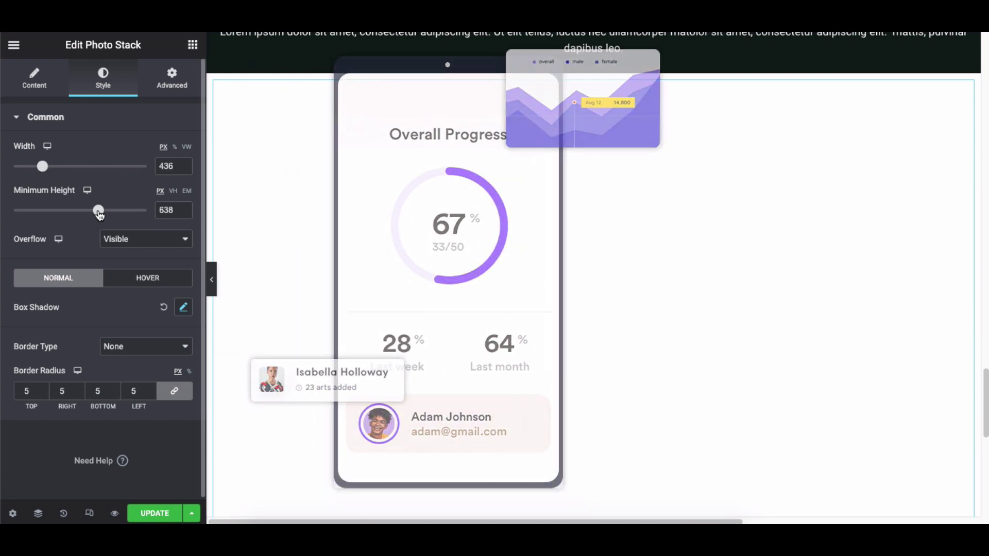
drag(86, 211, 93, 211)
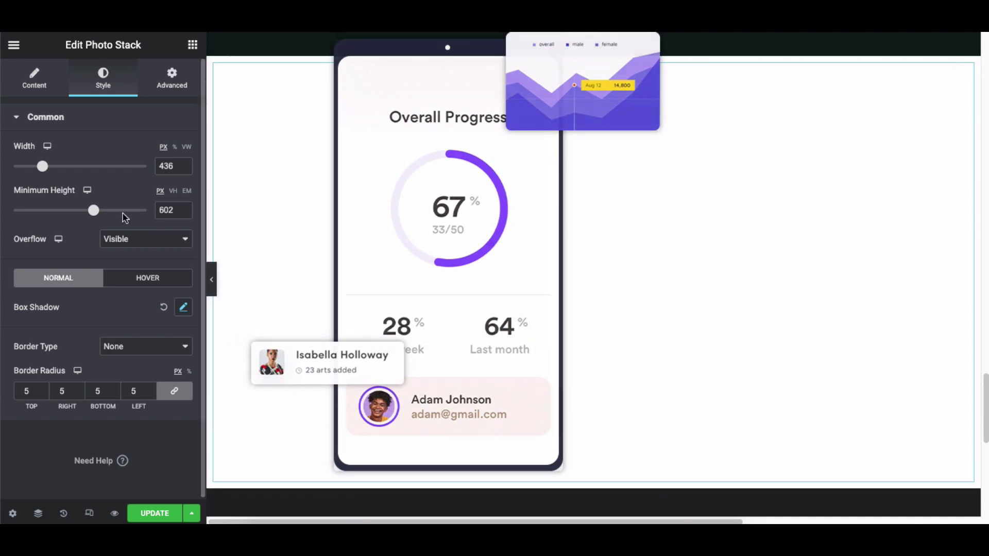
click(140, 239)
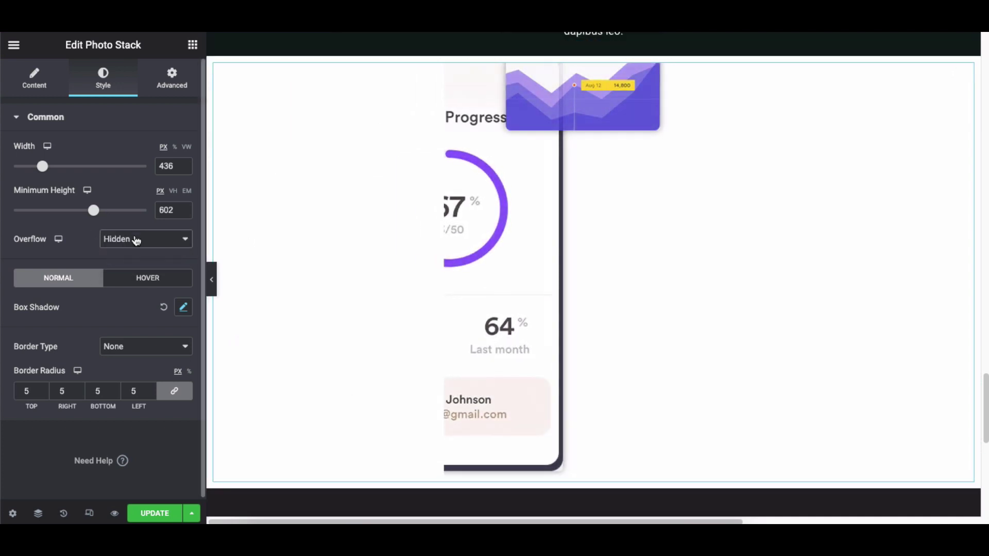
click(135, 239)
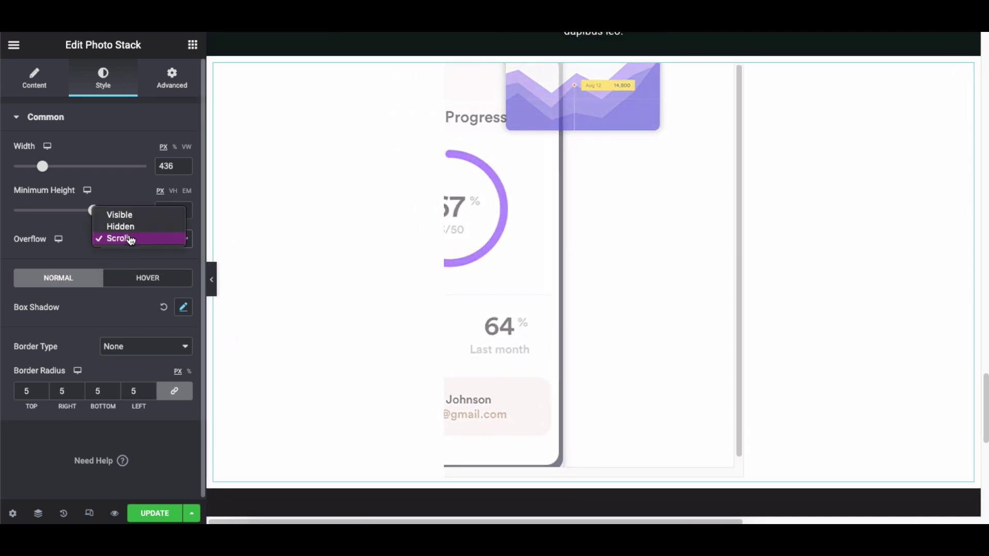
click(124, 212)
Step: Apply the normal and hover box shadows, leave the border as none, and collapse Common
click(183, 307)
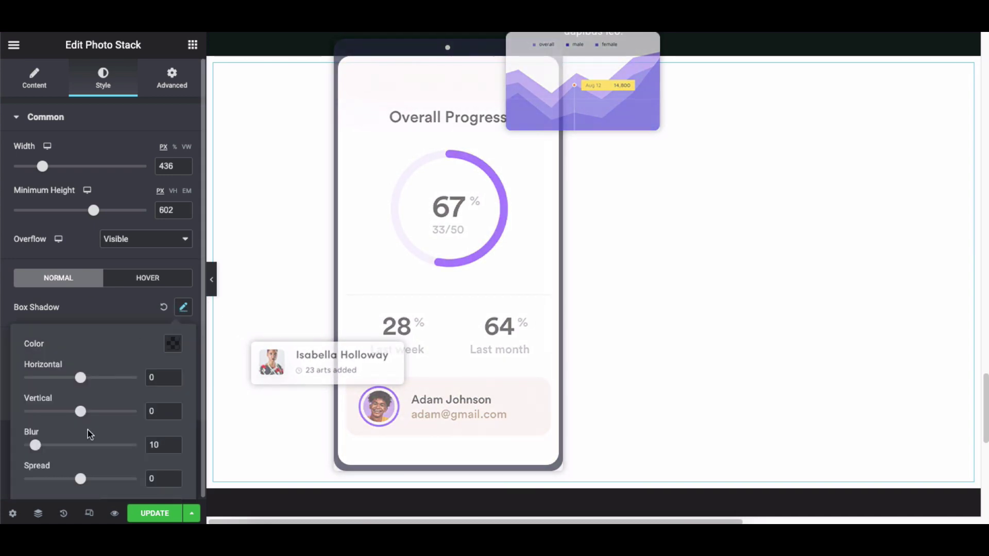
click(140, 277)
click(183, 304)
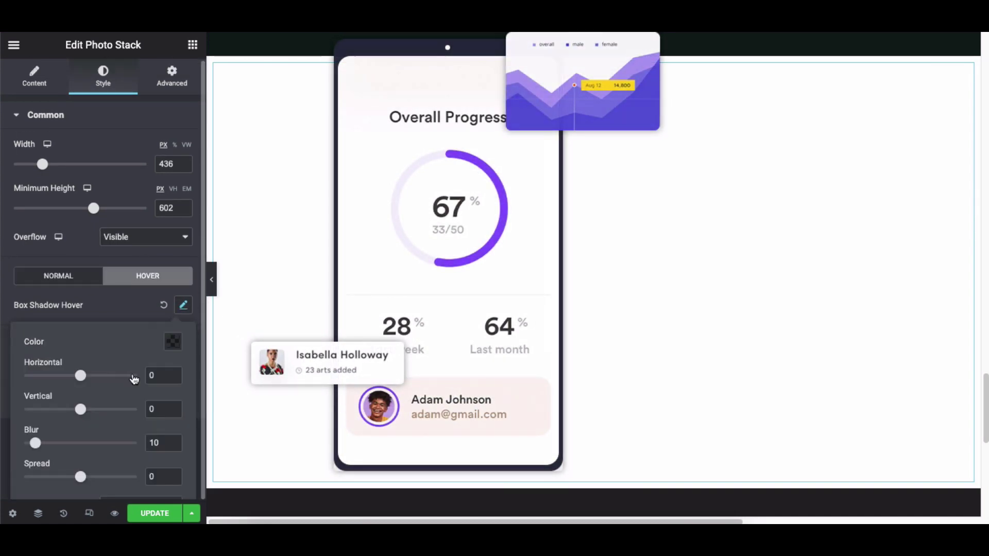
scroll(137, 320, down, 1)
click(183, 279)
click(134, 319)
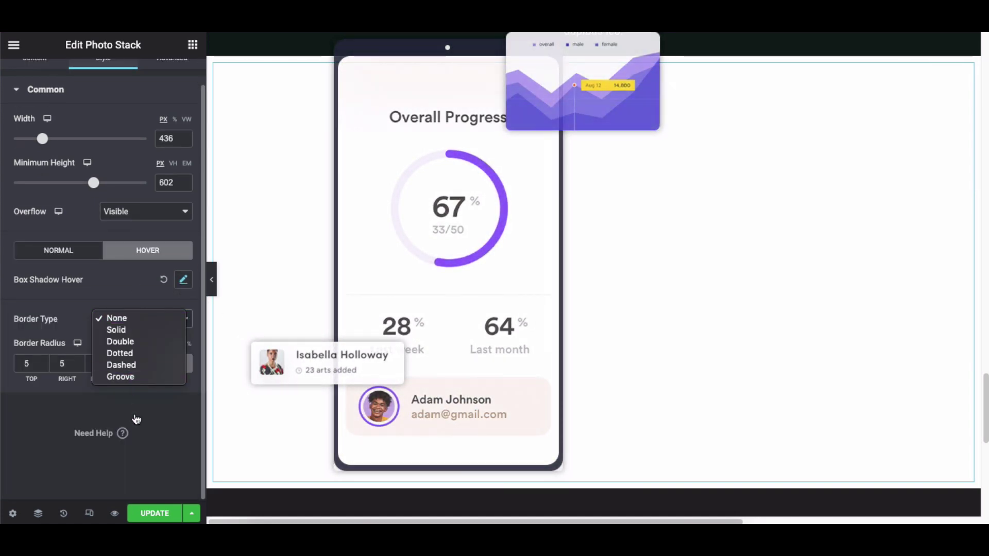
click(124, 318)
scroll(150, 389, up, 3)
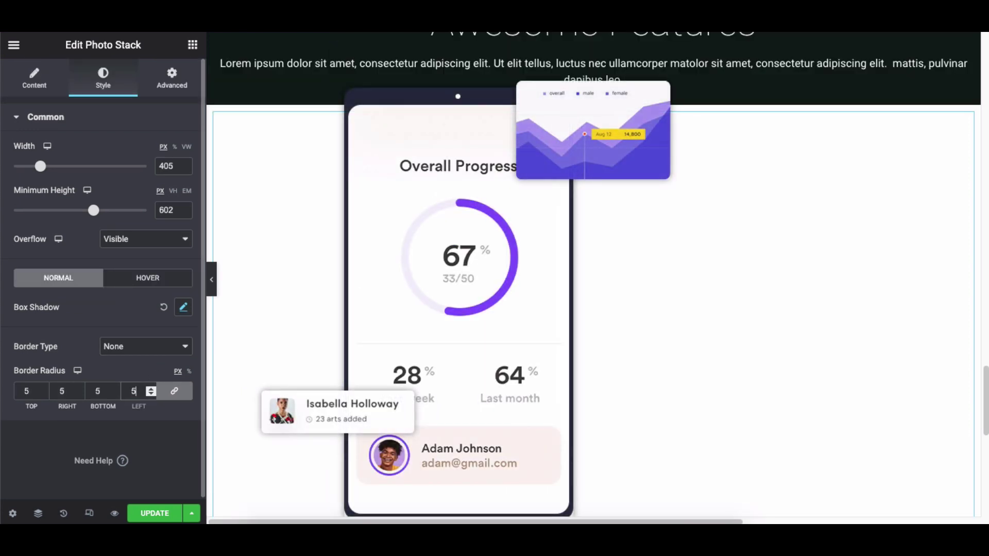
click(127, 129)
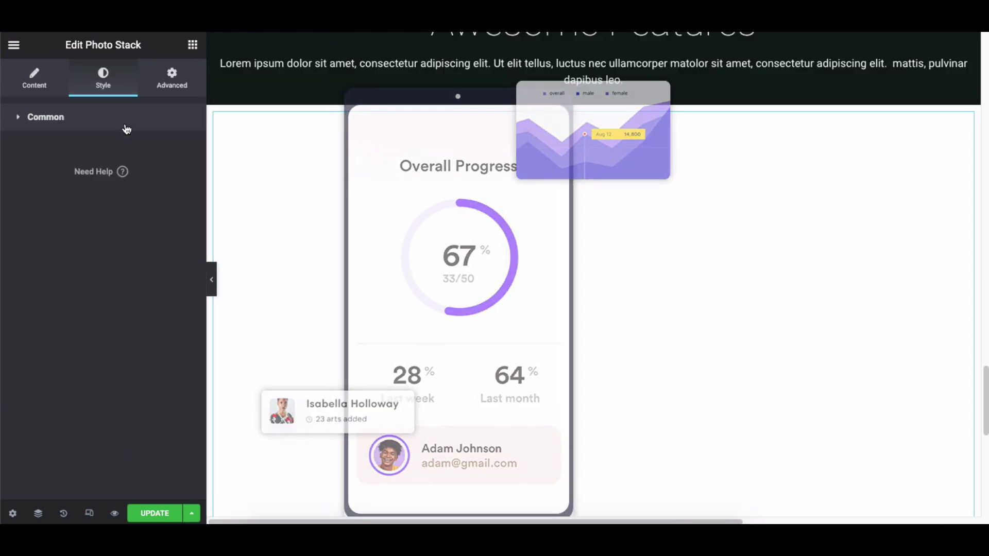
Step: Inspect the photo stack's Advanced margin and padding settings, leaving them unchanged
click(173, 81)
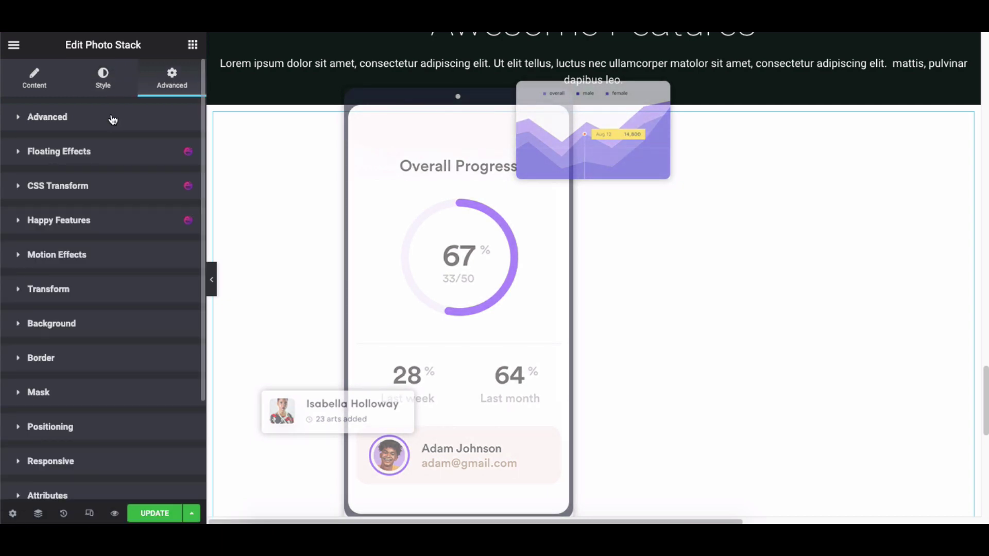
click(112, 120)
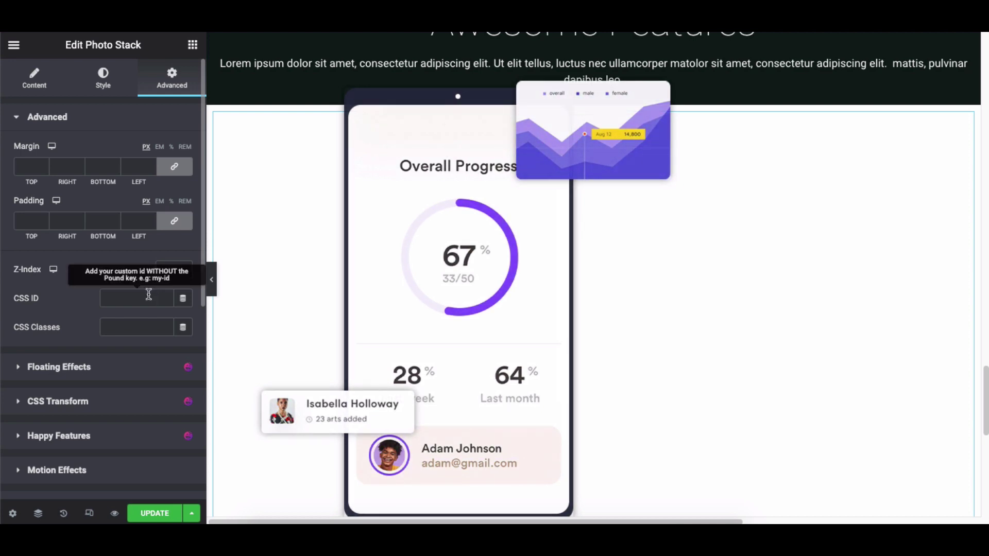
click(126, 122)
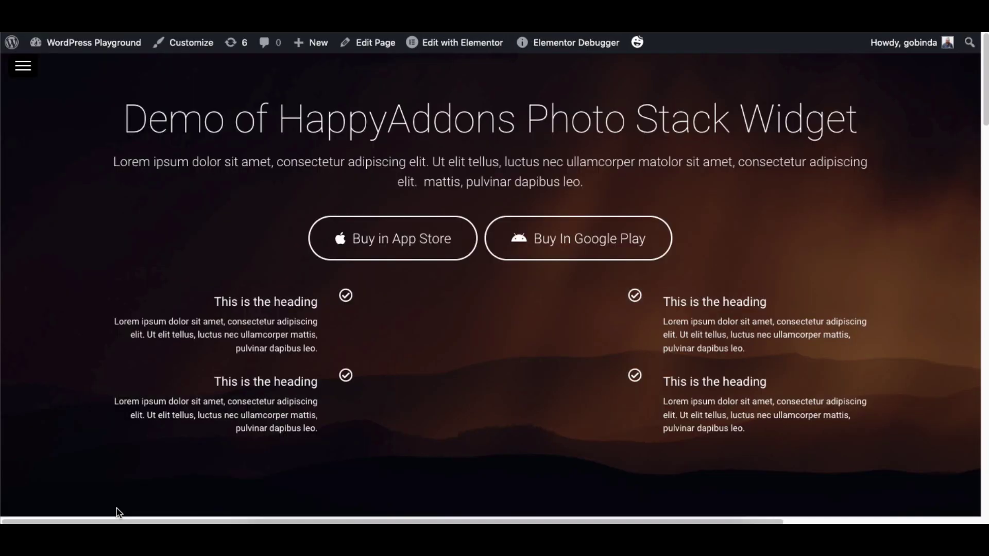
scroll(917, 338, down, 5)
scroll(916, 334, down, 3)
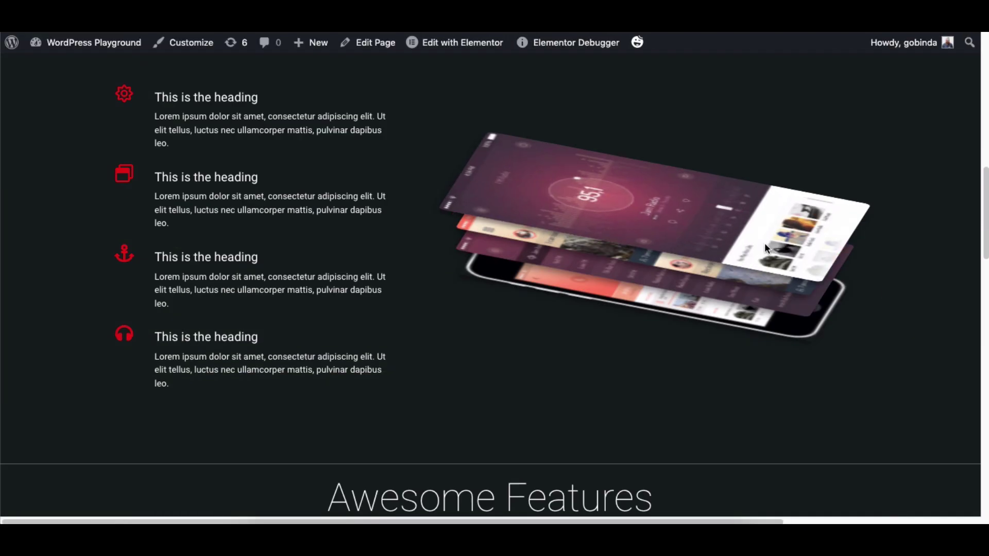
scroll(860, 348, down, 3)
scroll(860, 348, down, 3)
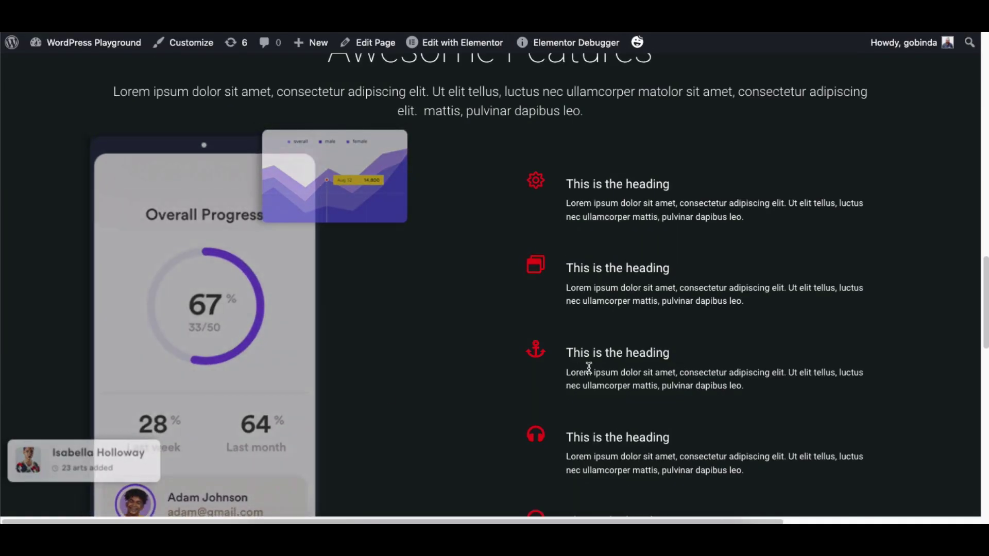
scroll(247, 288, down, 3)
scroll(732, 321, down, 3)
scroll(733, 321, down, 4)
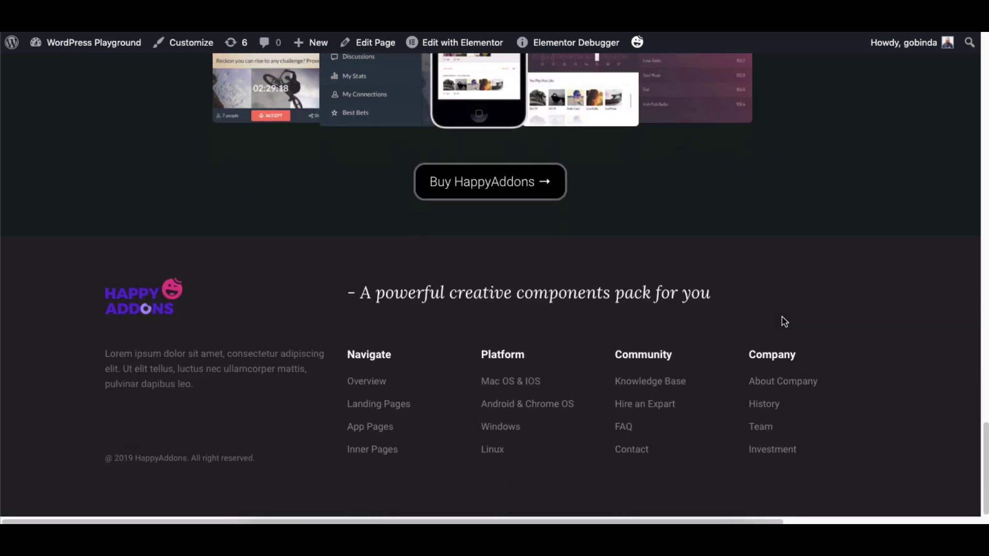
scroll(781, 320, up, 7)
scroll(781, 320, up, 5)
scroll(783, 322, up, 5)
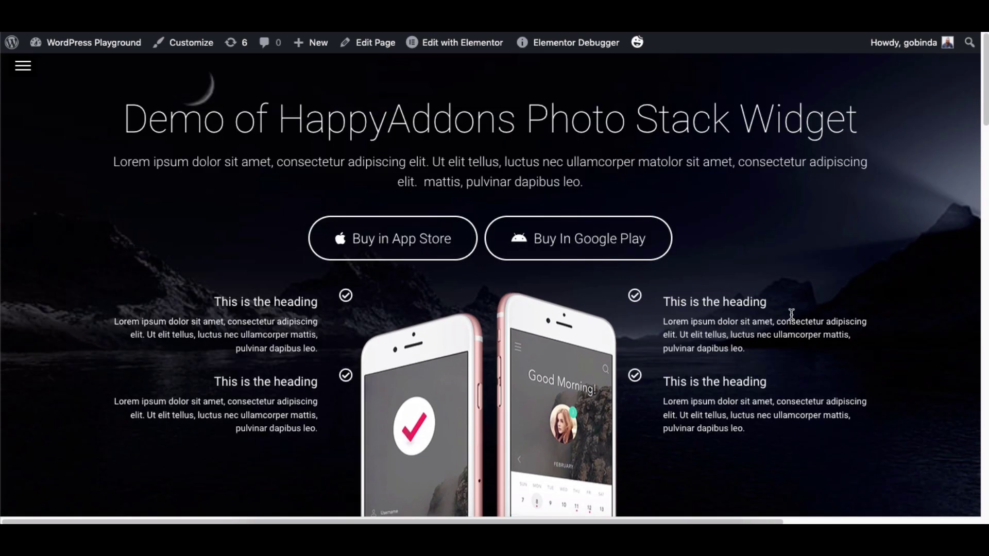